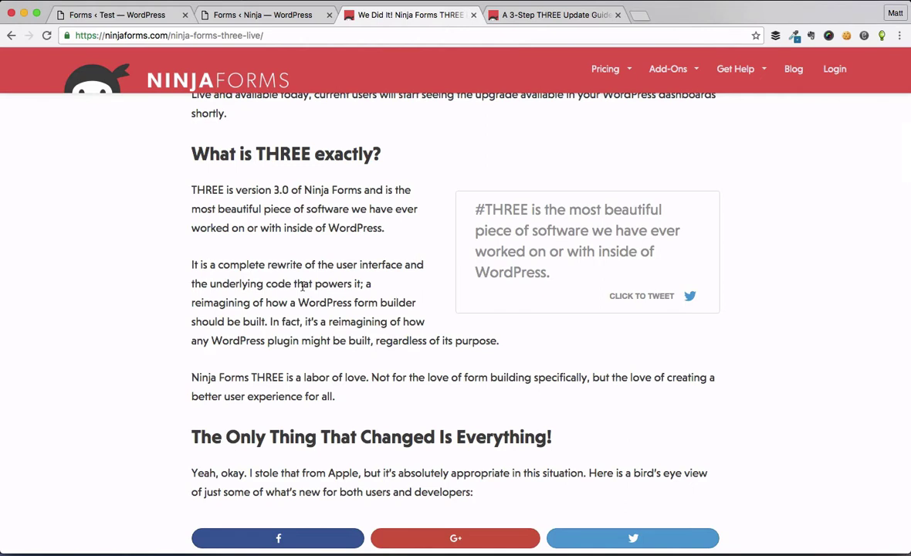
# Scroll through the 'We Did It!' THREE launch post's user and developer feature lists.
pyautogui.scroll(-5, 301, 285)
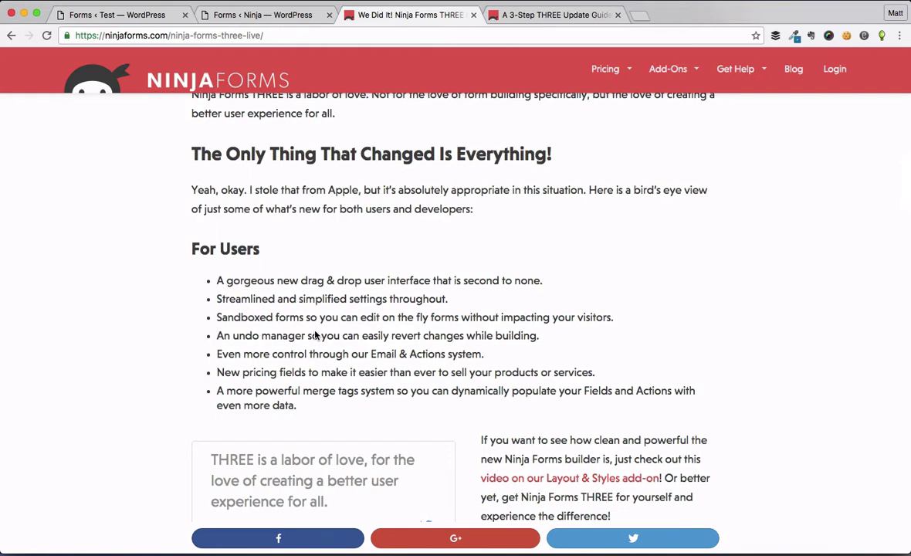
pyautogui.scroll(-2, 316, 334)
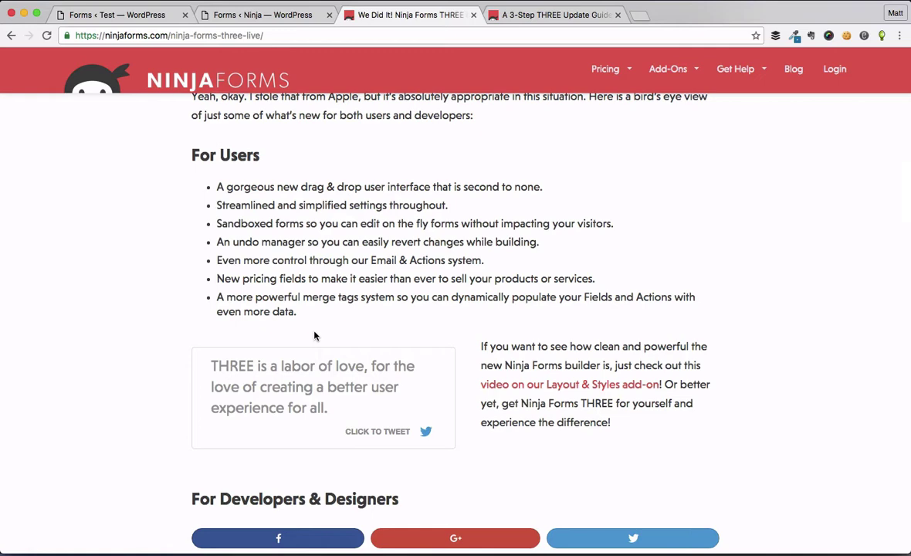
pyautogui.scroll(-5, 315, 335)
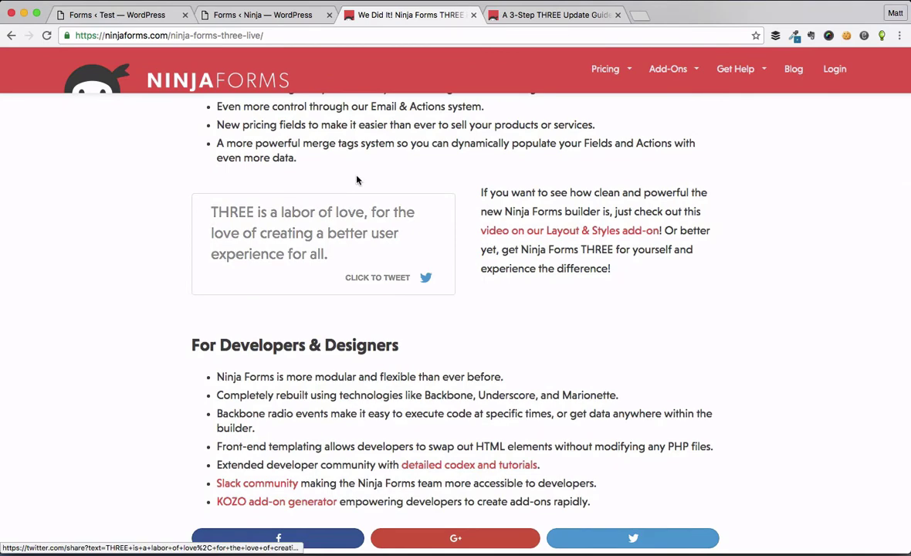
pyautogui.scroll(-3, 317, 150)
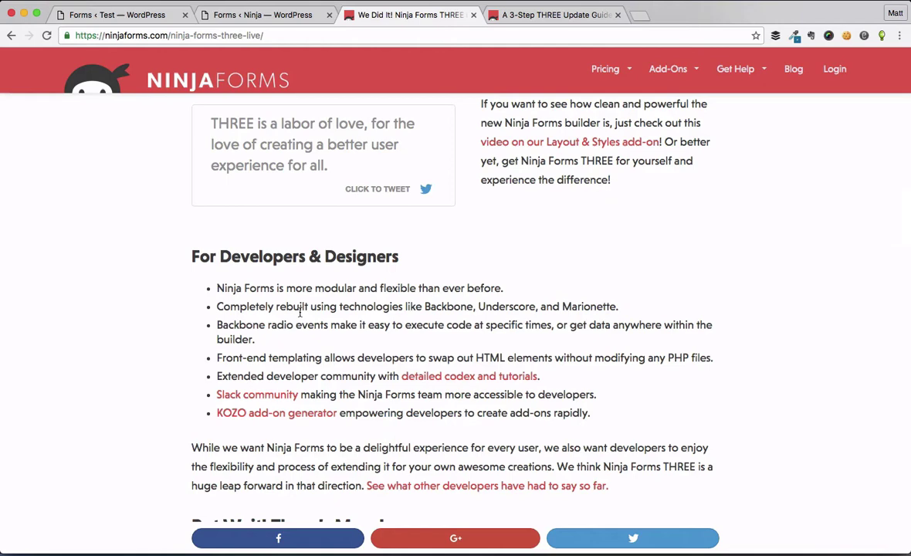
pyautogui.scroll(-3, 359, 306)
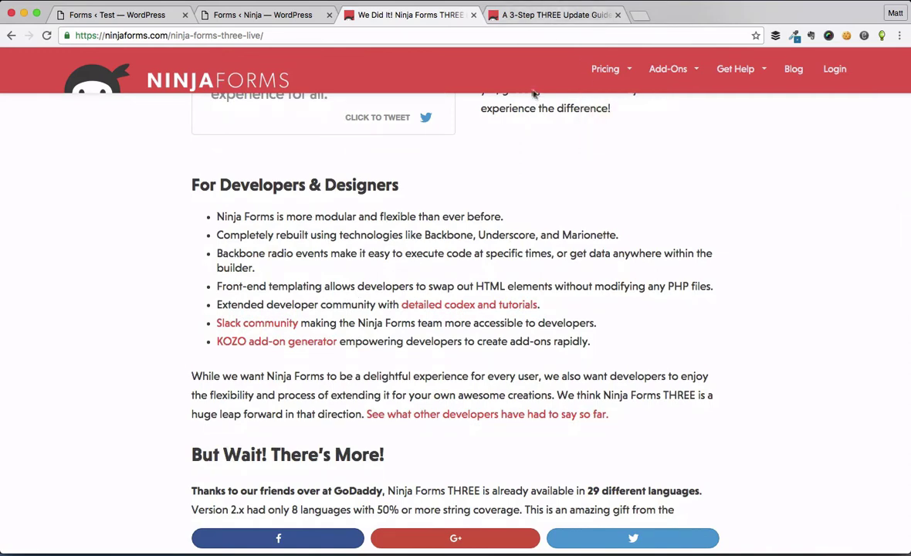
# Switch to the 'A 3-Step THREE Update Guide' article and scroll through its checklist.
pyautogui.click(546, 16)
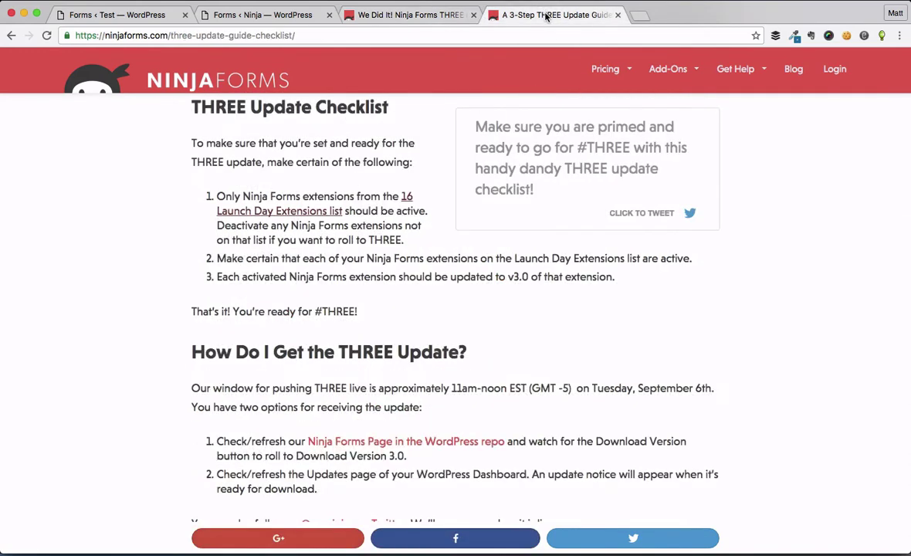
pyautogui.scroll(5, 358, 296)
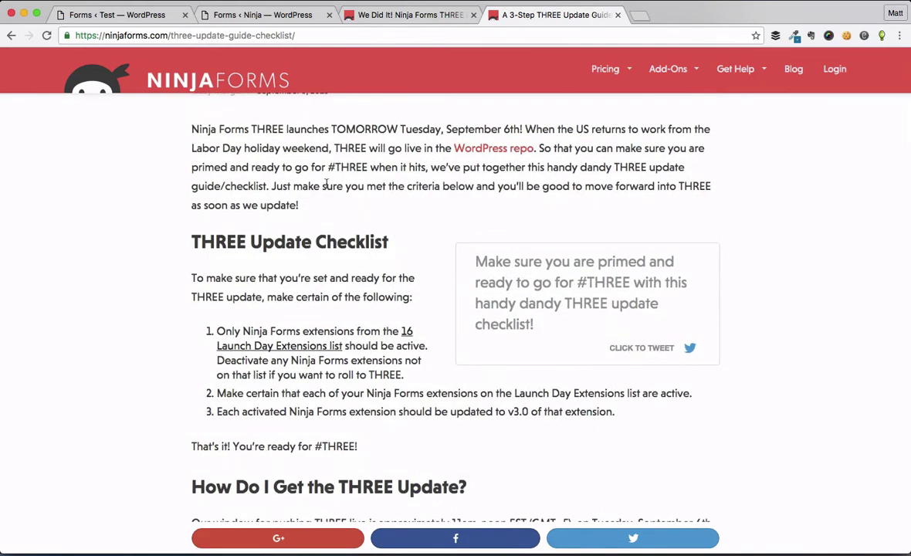
pyautogui.scroll(-2, 325, 186)
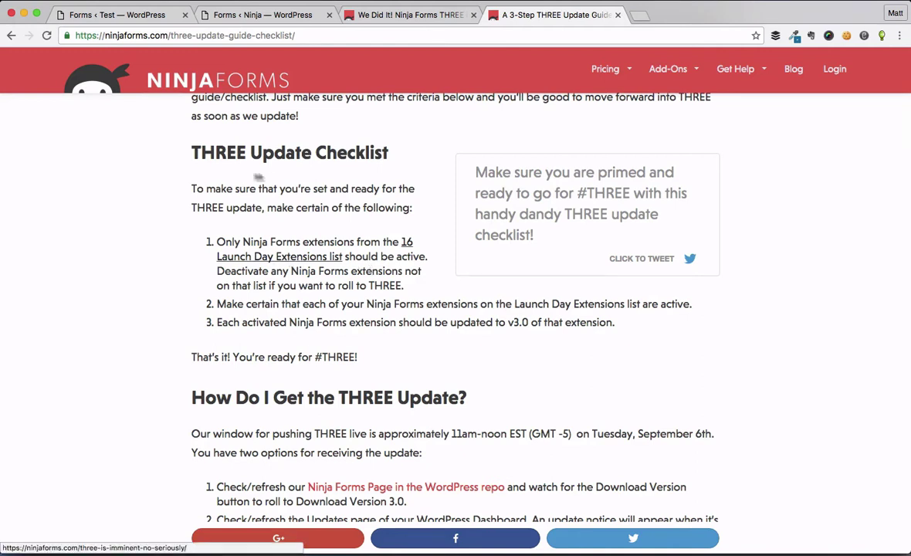
# Open the 16 Launch Day Extensions list article and scroll through its extensions.
pyautogui.click(325, 259)
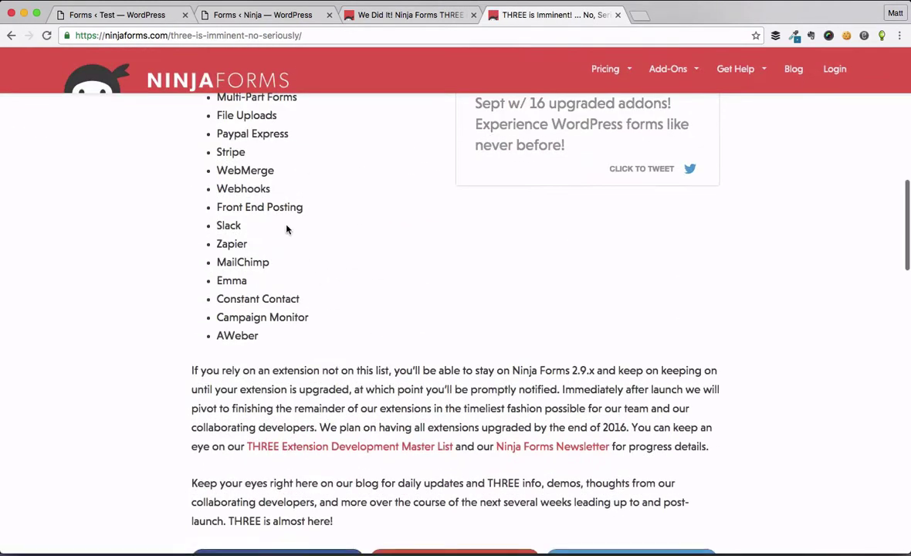
pyautogui.scroll(2, 285, 208)
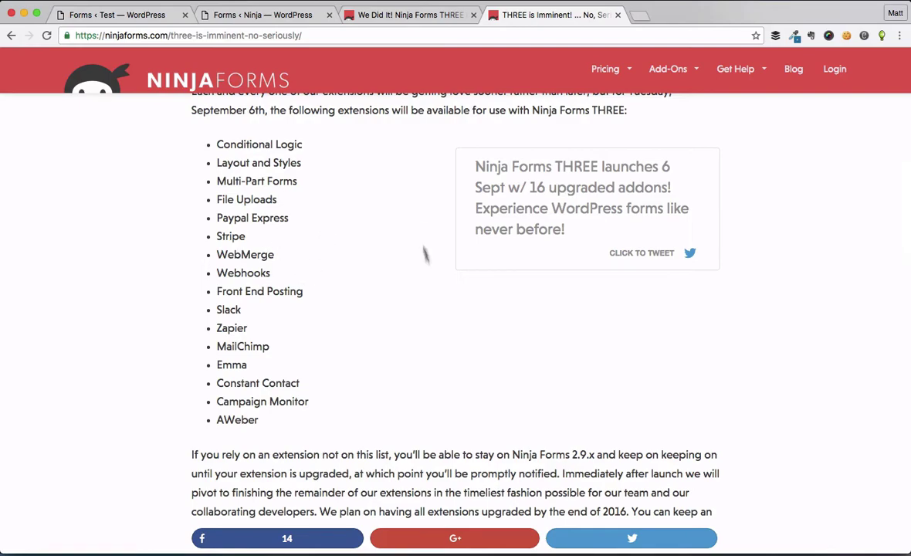
pyautogui.scroll(5, 358, 363)
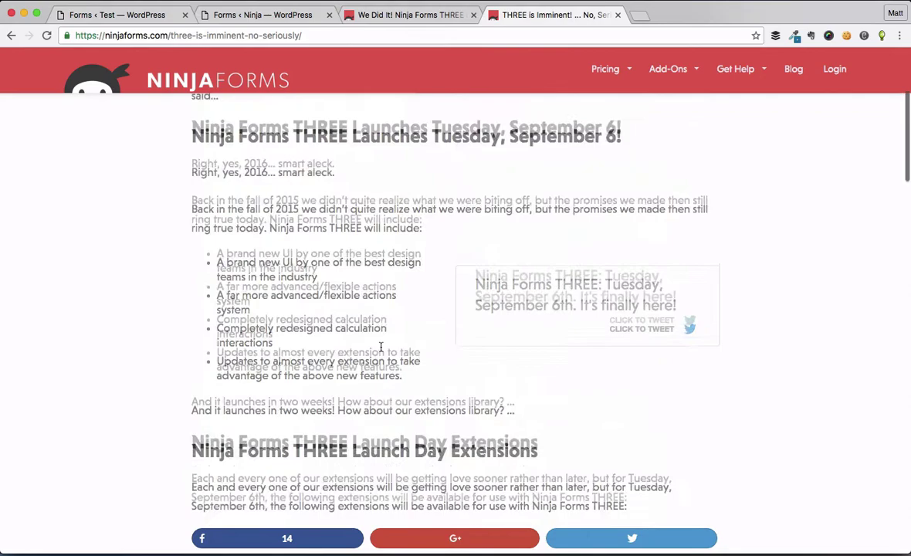
pyautogui.scroll(4, 380, 346)
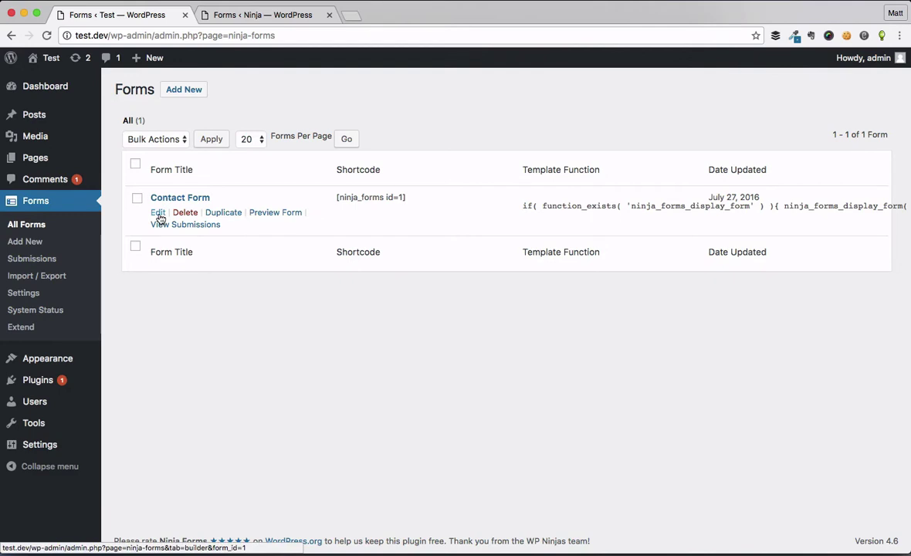
# Open Contact Form in the builder and add a trial Textbox field after Message.
pyautogui.click(158, 214)
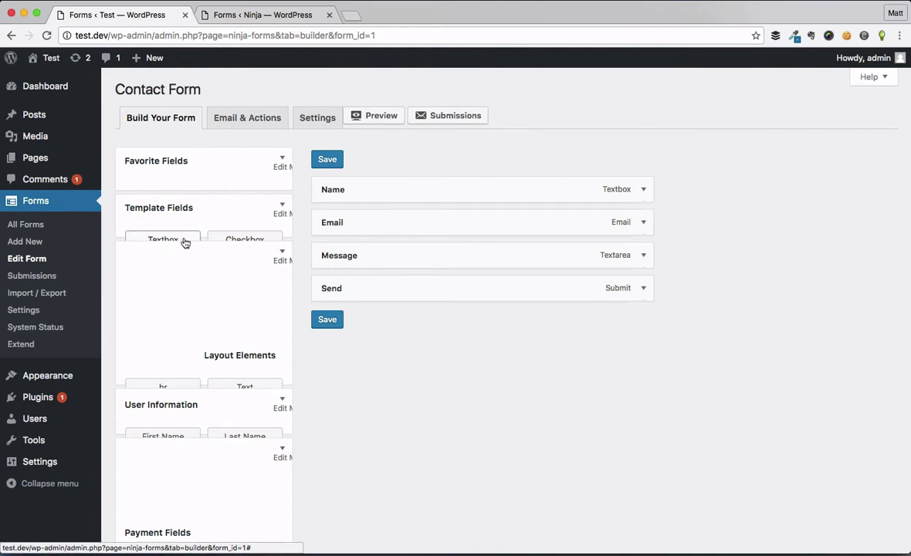
pyautogui.click(184, 243)
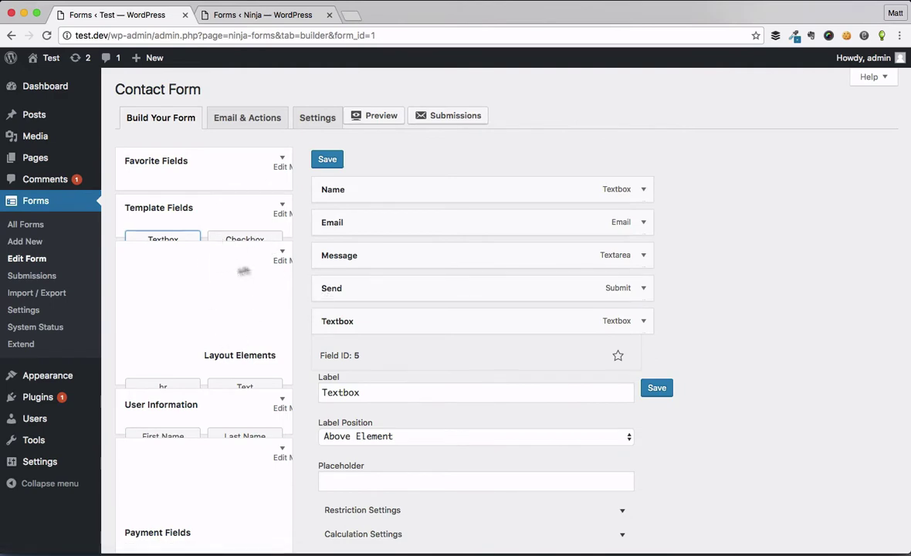
pyautogui.scroll(-3, 278, 275)
pyautogui.scroll(3, 309, 279)
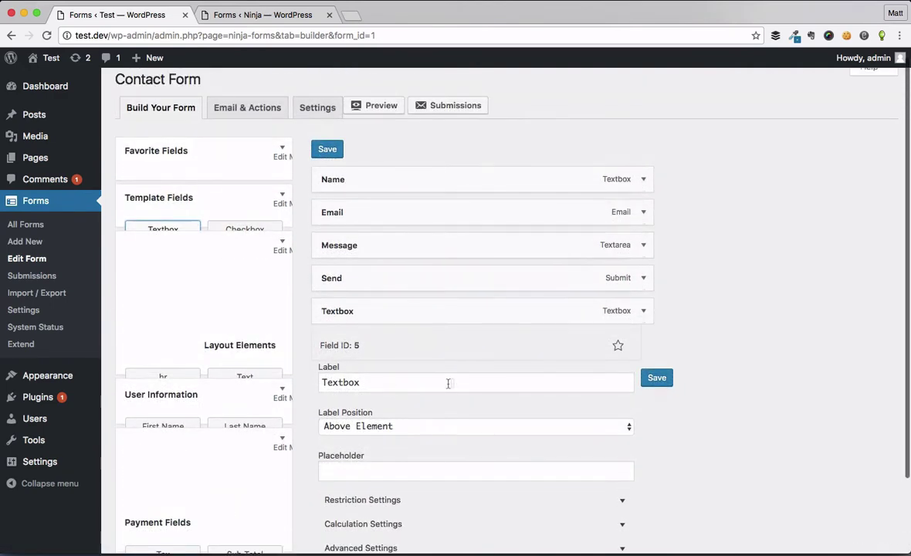
pyautogui.click(643, 311)
pyautogui.moveTo(601, 312)
pyautogui.mouseDown()
pyautogui.moveTo(578, 319)
pyautogui.moveTo(587, 308)
pyautogui.mouseUp()
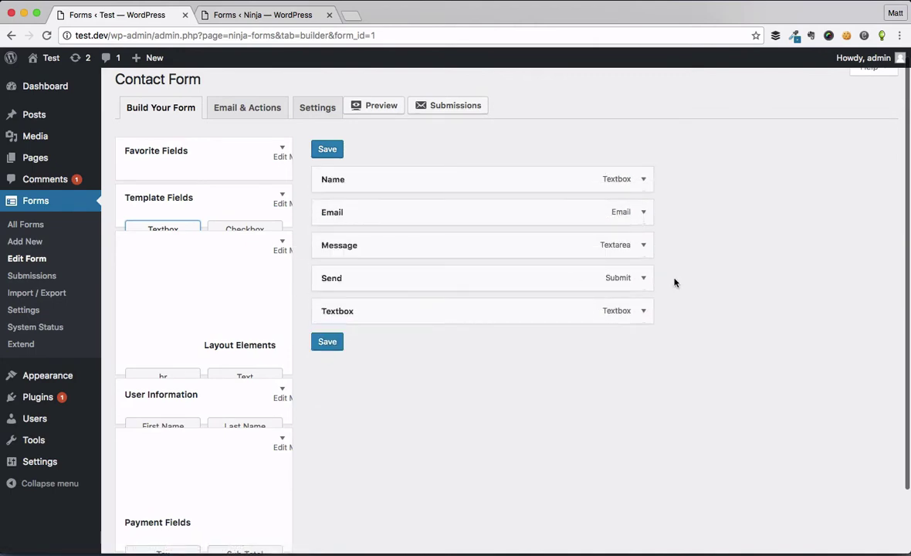
pyautogui.click(638, 247)
pyautogui.scroll(-4, 363, 309)
pyautogui.scroll(4, 367, 247)
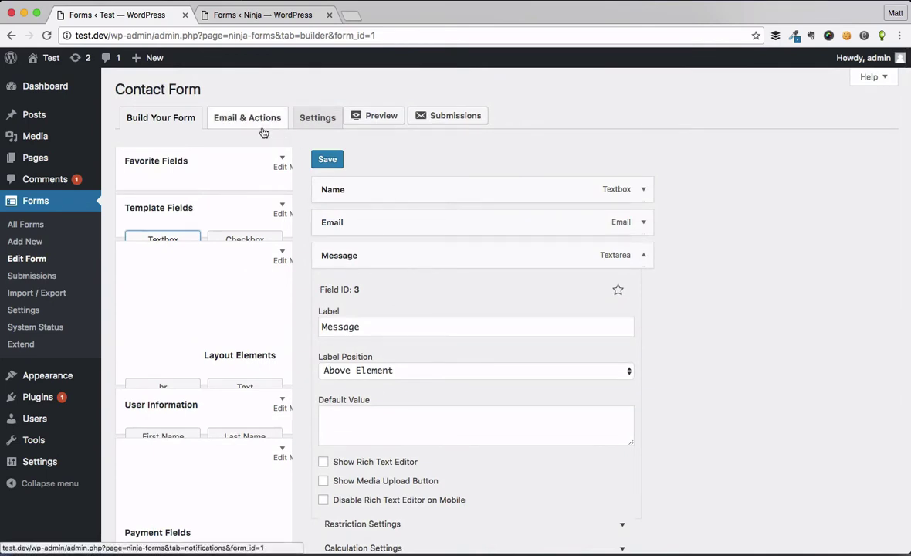
# Leave the builder without saving and expand the form's Display settings.
pyautogui.click(223, 120)
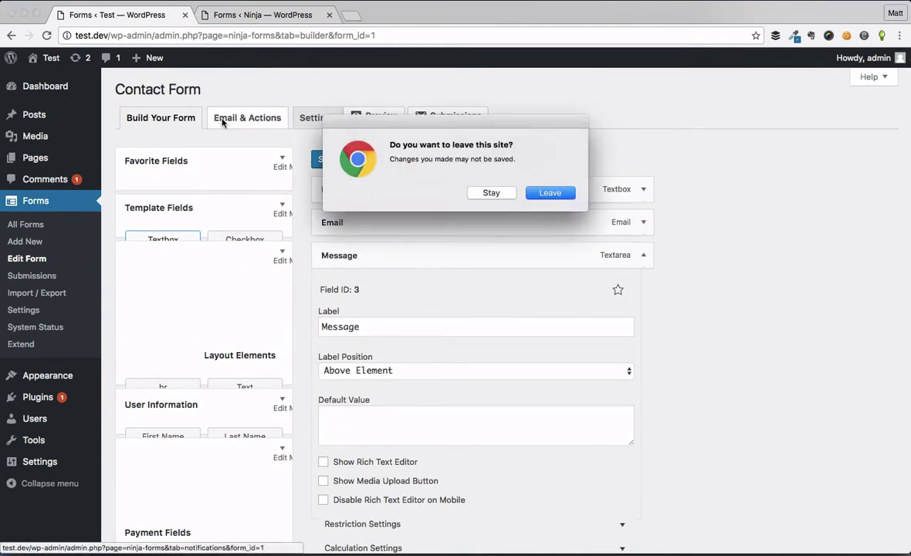
pyautogui.click(547, 193)
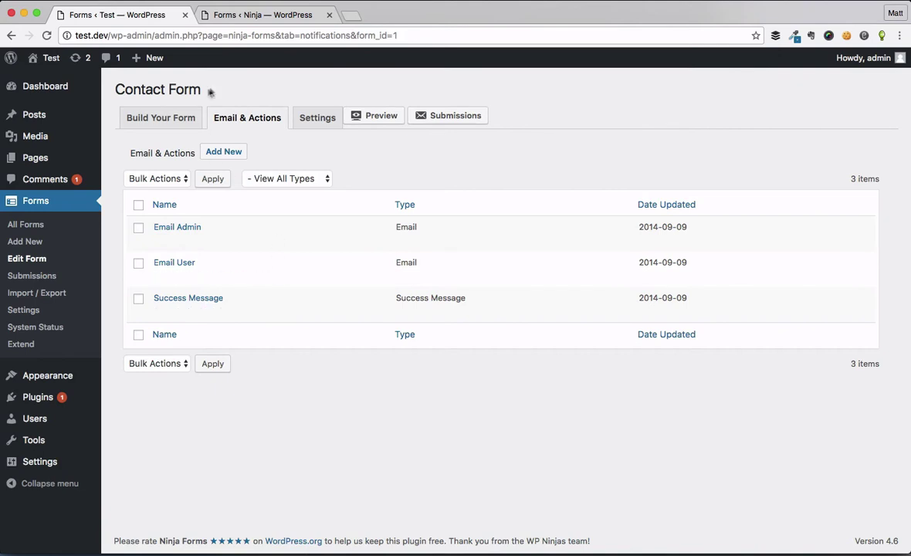
pyautogui.click(325, 123)
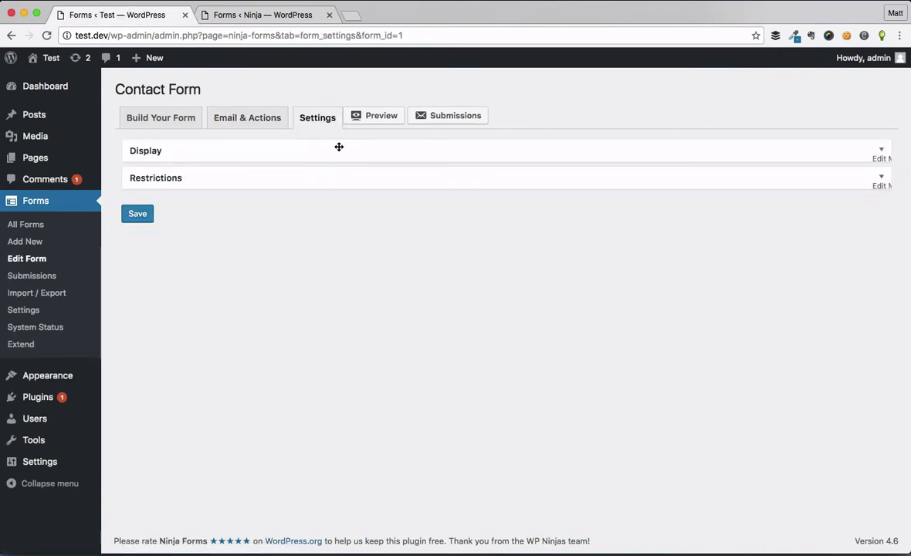
pyautogui.click(880, 150)
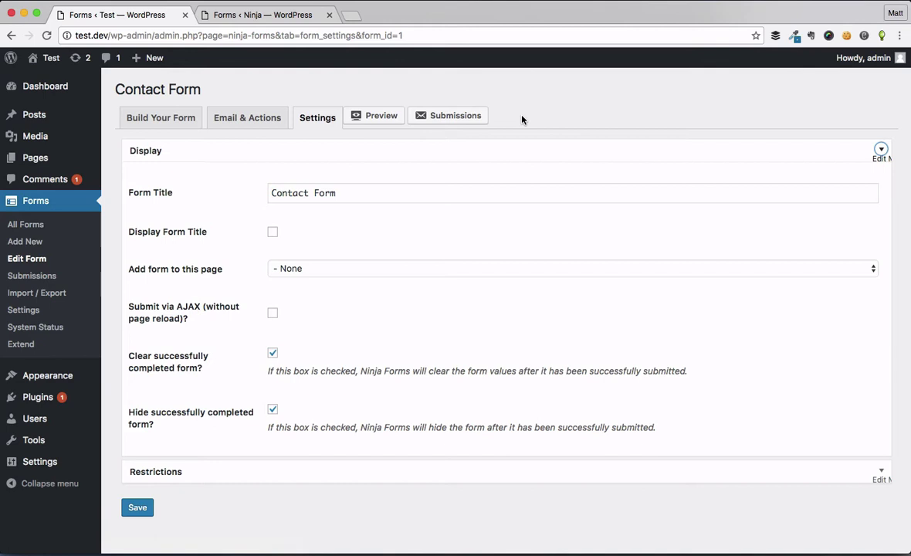
# Open the Ninja site's Contact Me form in the builder and bring up the Name field's settings.
pyautogui.click(238, 15)
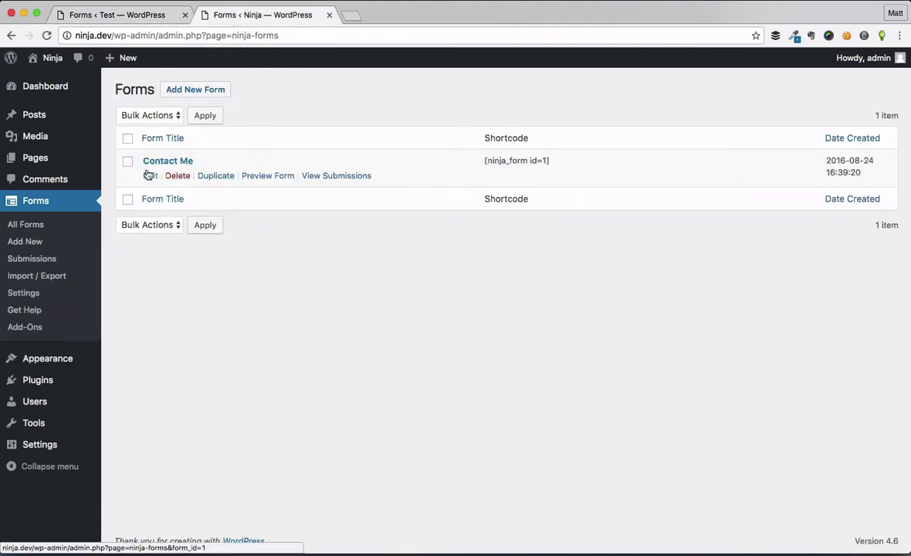
pyautogui.click(150, 176)
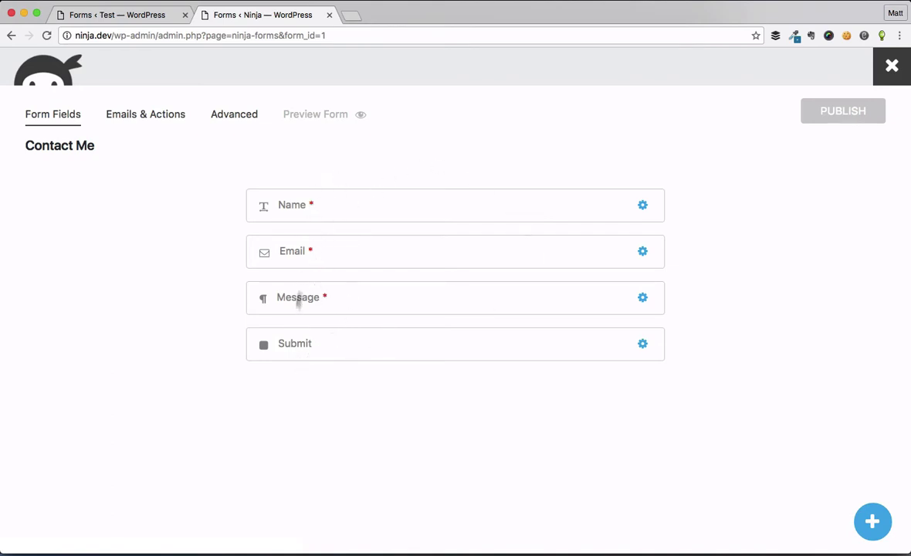
pyautogui.moveTo(292, 341); pyautogui.dragTo(315, 364)
pyautogui.moveTo(638, 209)
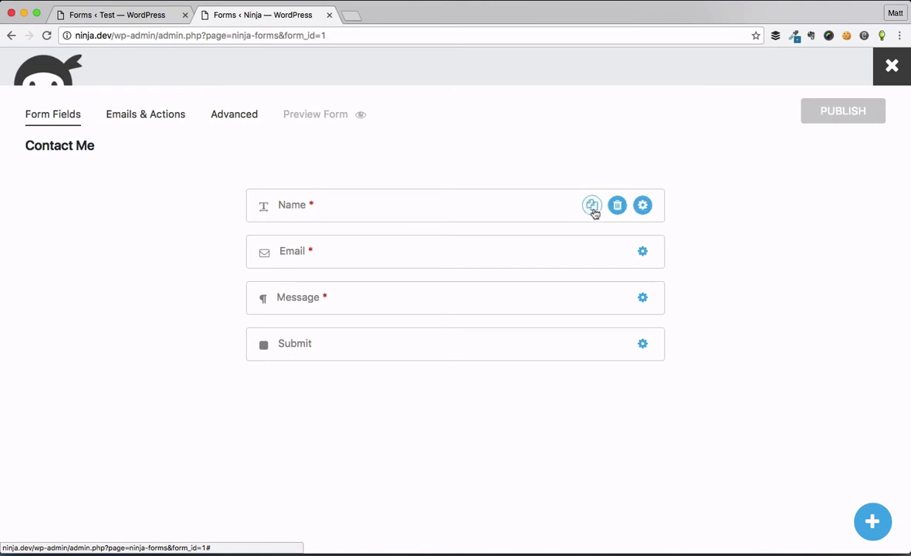
pyautogui.click(647, 209)
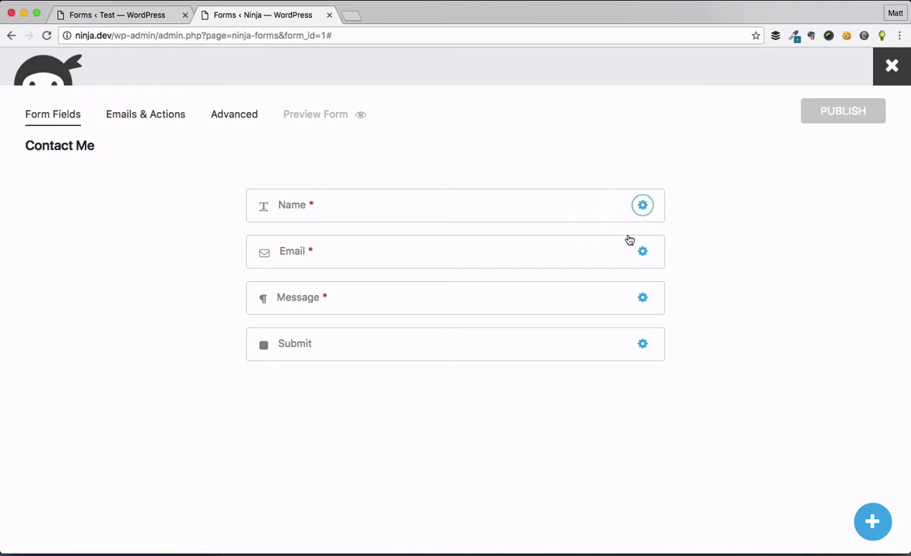
# Inspect the Name field's label, restriction and advanced options, then close its settings.
pyautogui.click(644, 205)
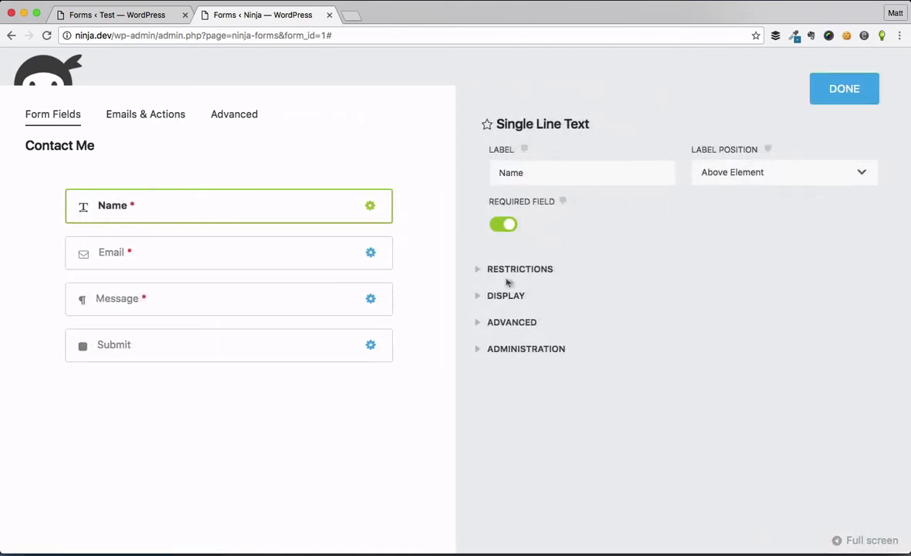
pyautogui.click(478, 268)
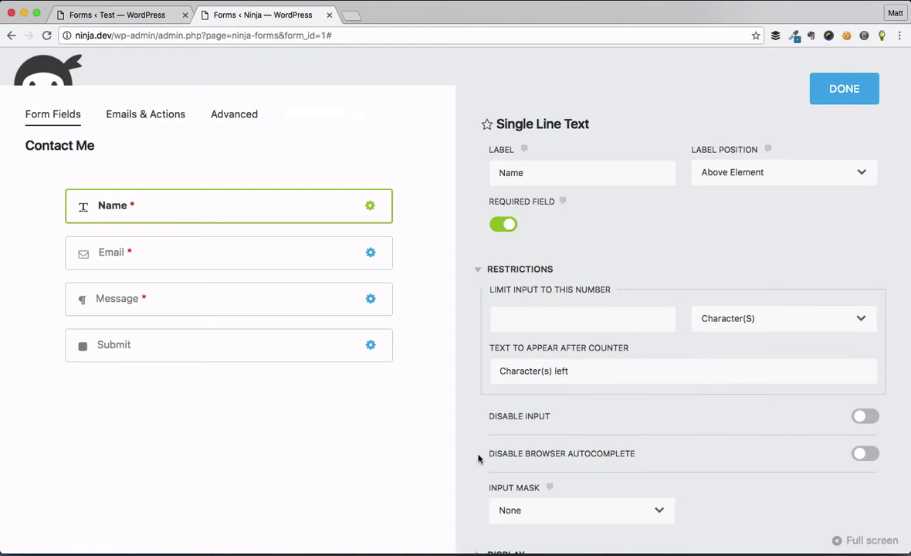
pyautogui.click(482, 270)
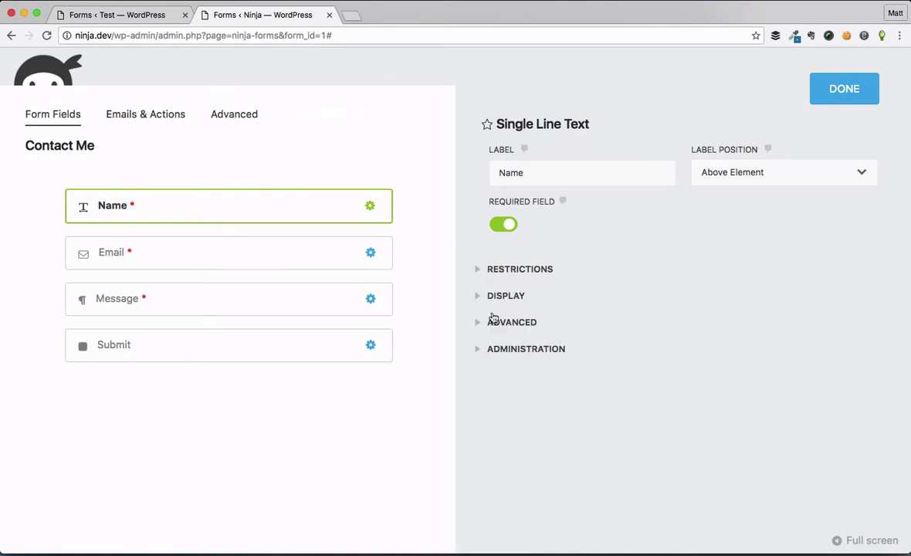
pyautogui.click(475, 332)
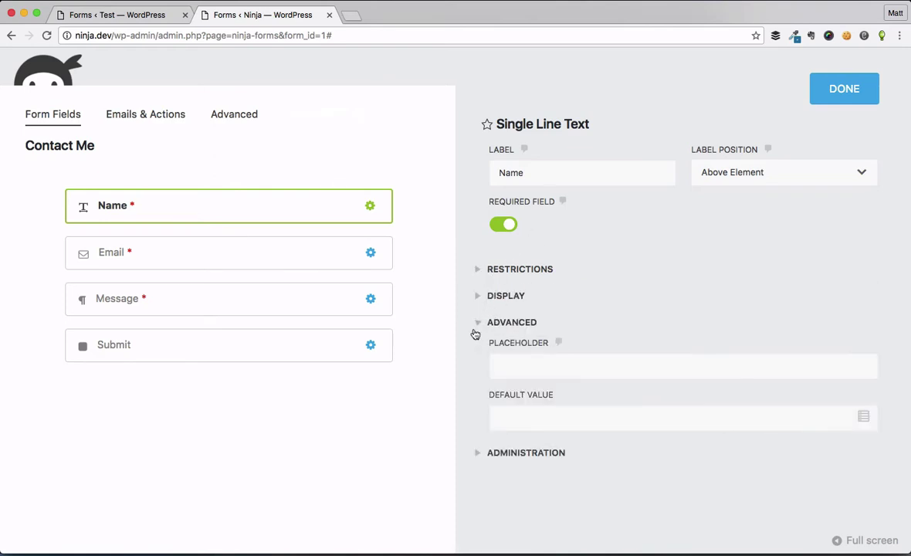
pyautogui.click(492, 328)
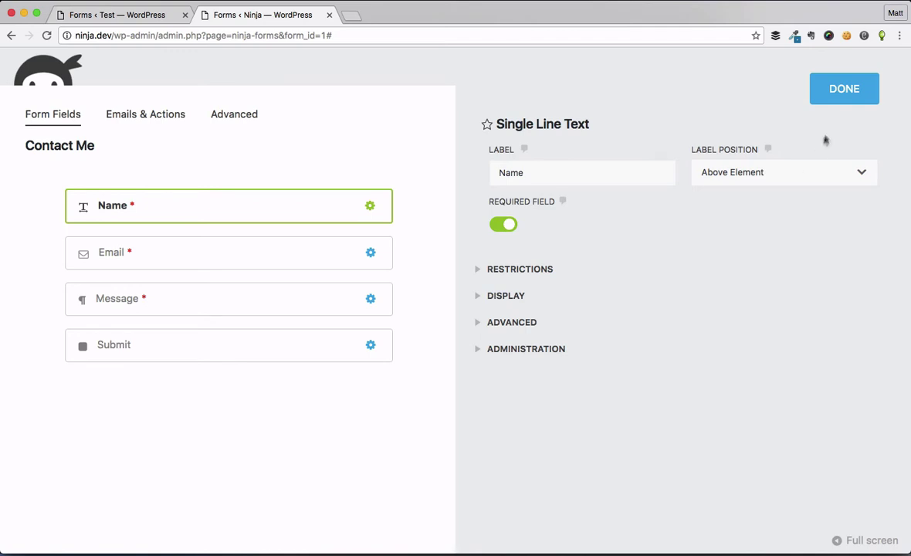
pyautogui.click(849, 91)
# Add the Email field to Saved Fields and close its settings.
pyautogui.click(549, 266)
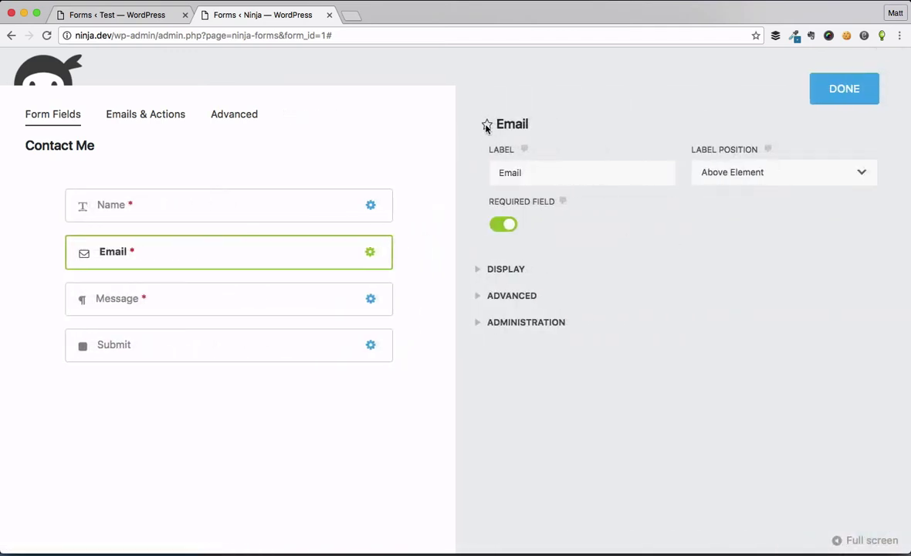
pyautogui.click(487, 126)
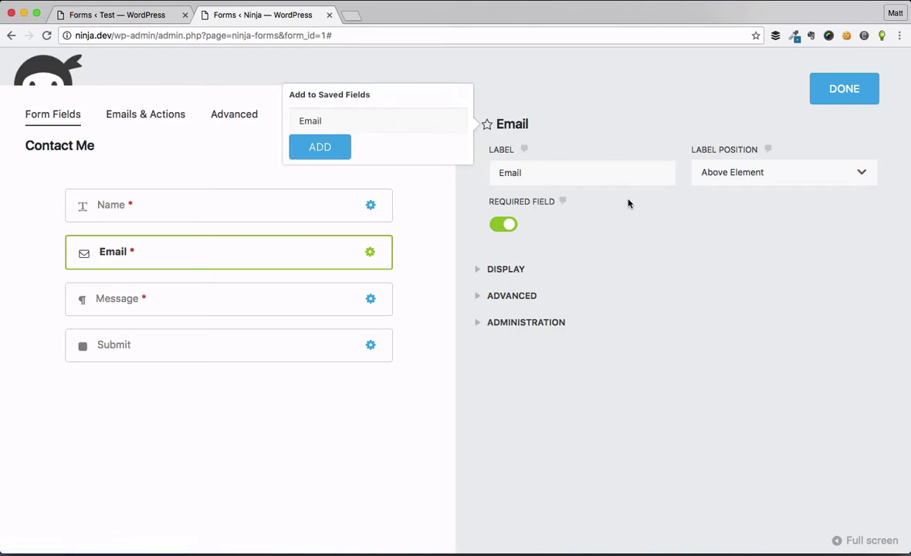
pyautogui.click(309, 154)
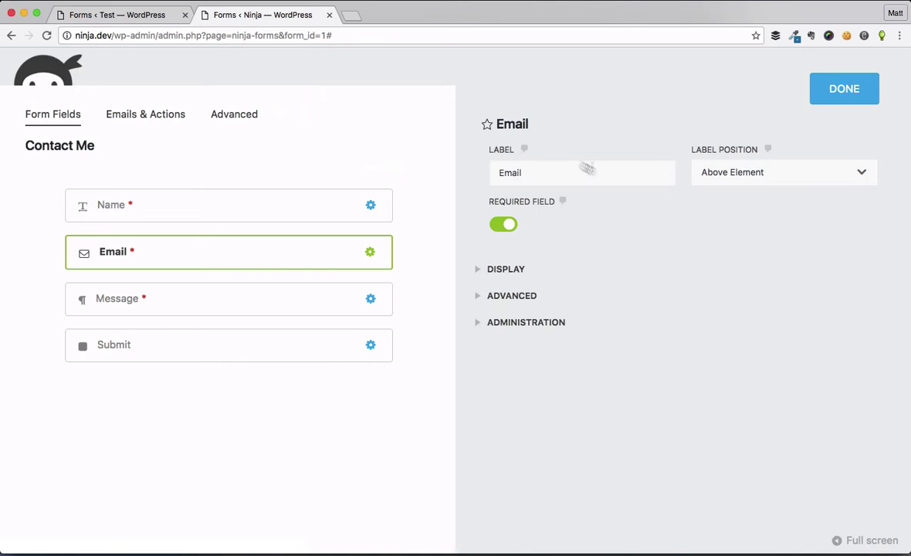
pyautogui.click(839, 89)
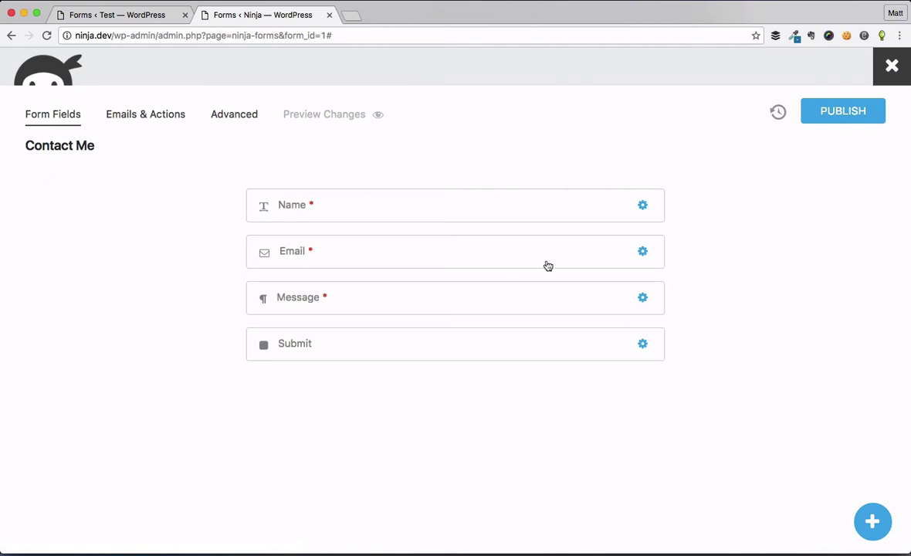
# Add a Date field and drag it between Email and Message.
pyautogui.click(779, 112)
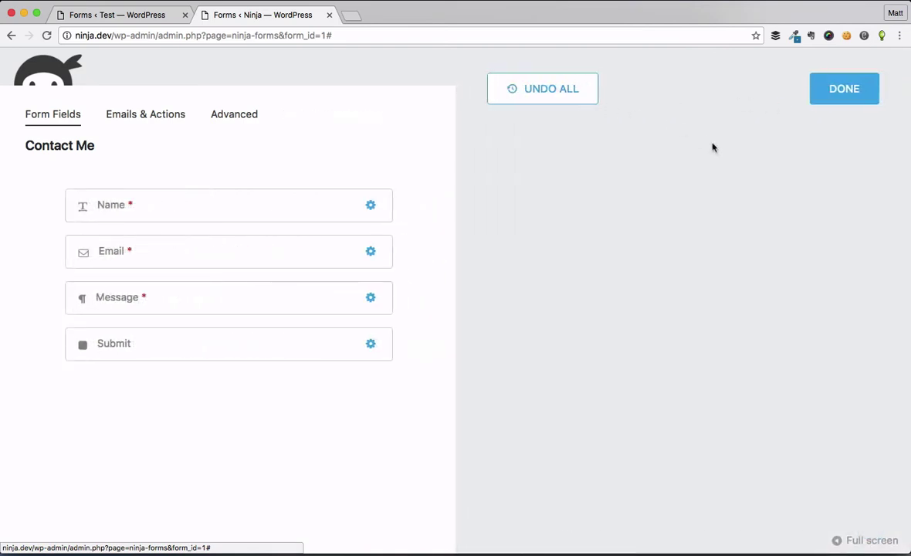
pyautogui.click(838, 91)
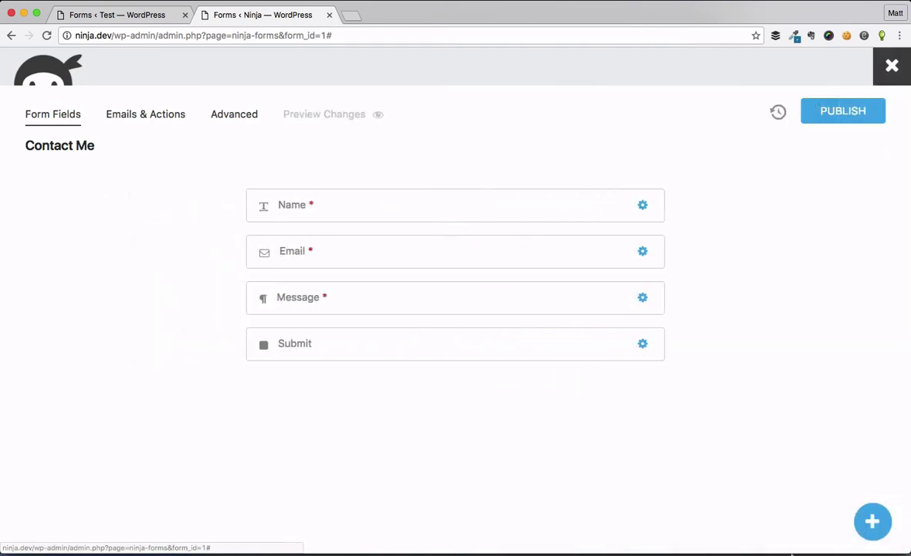
pyautogui.click(873, 521)
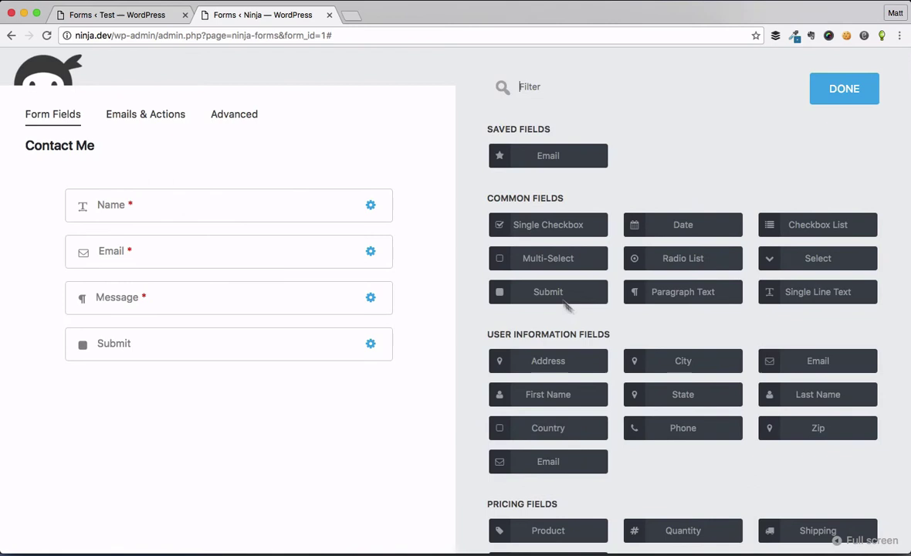
pyautogui.click(646, 224)
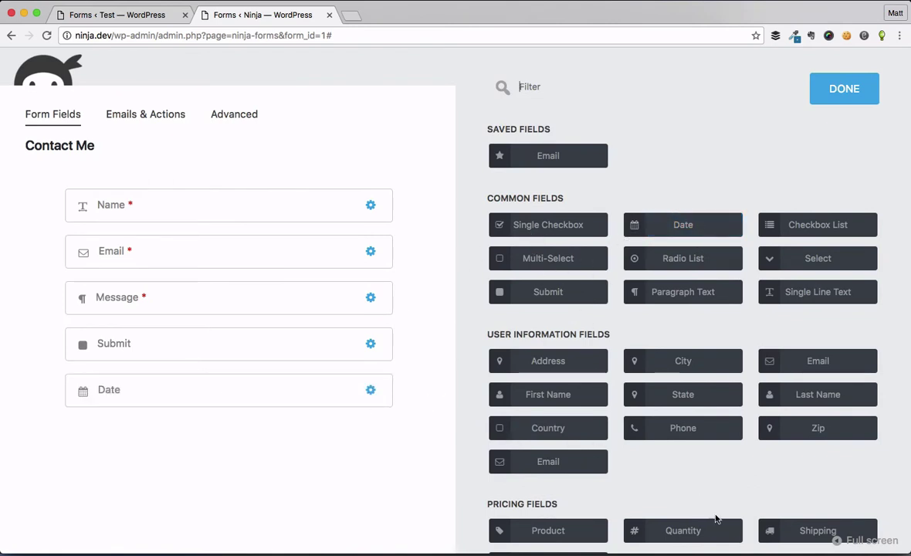
pyautogui.click(819, 89)
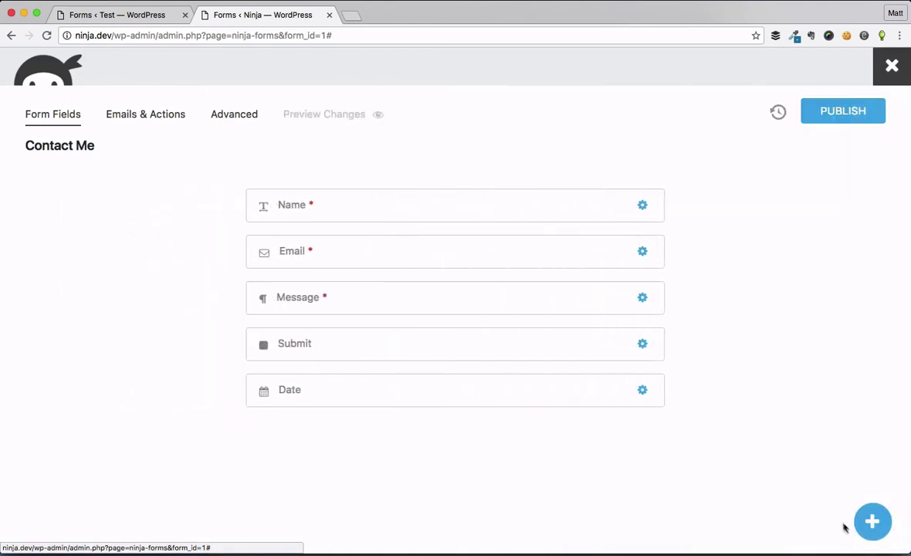
pyautogui.moveTo(317, 383); pyautogui.dragTo(315, 271)
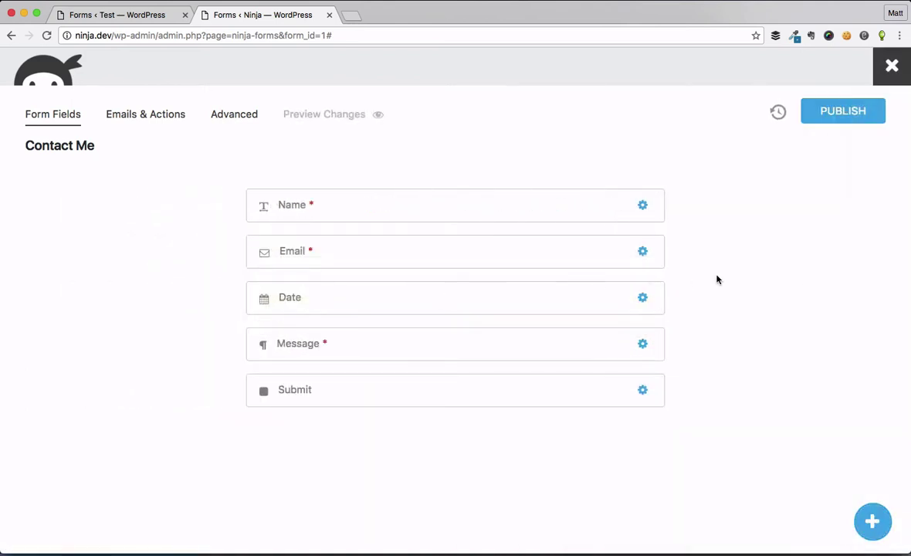
# Review the recent form changes and glance at the Date field's settings.
pyautogui.click(776, 111)
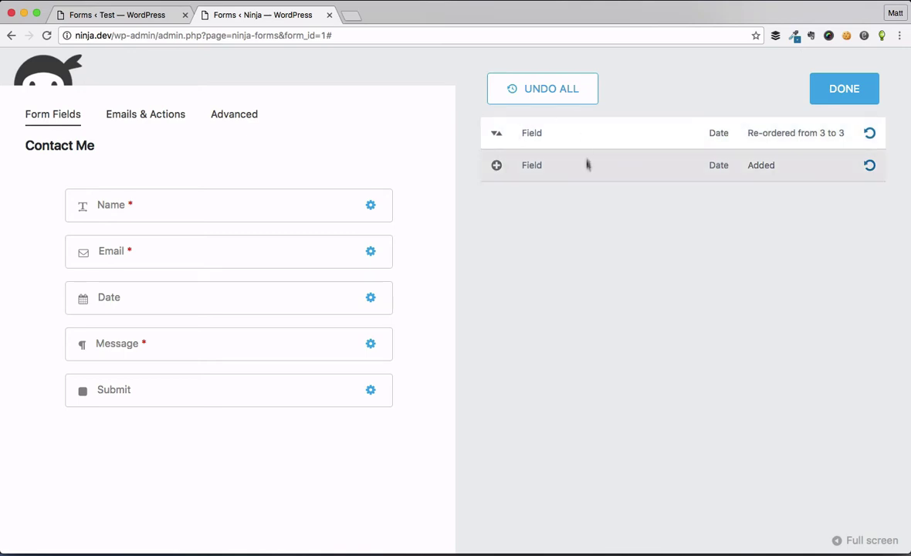
pyautogui.click(835, 97)
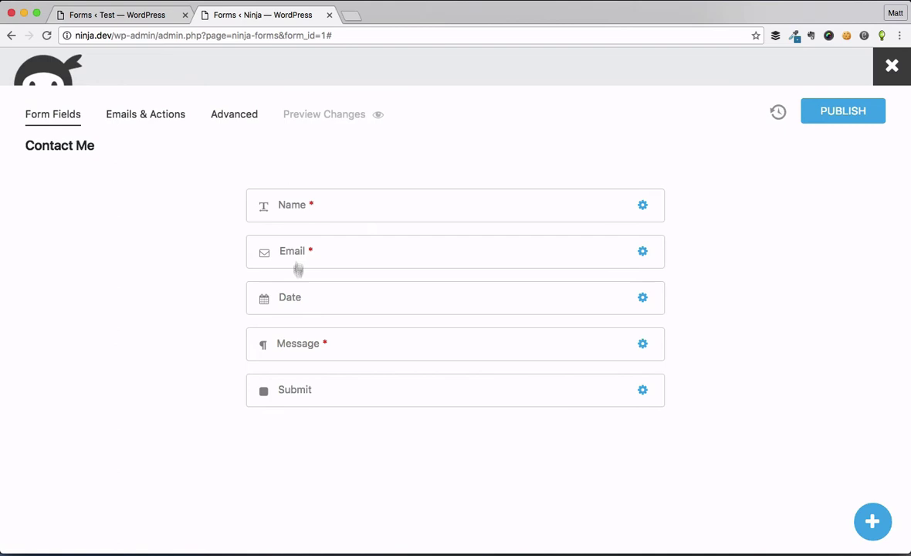
pyautogui.click(408, 304)
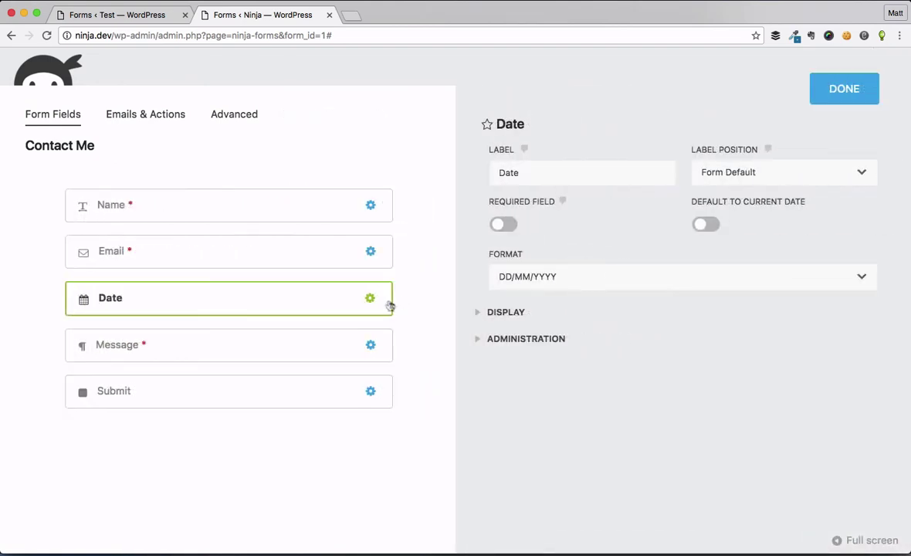
pyautogui.click(843, 94)
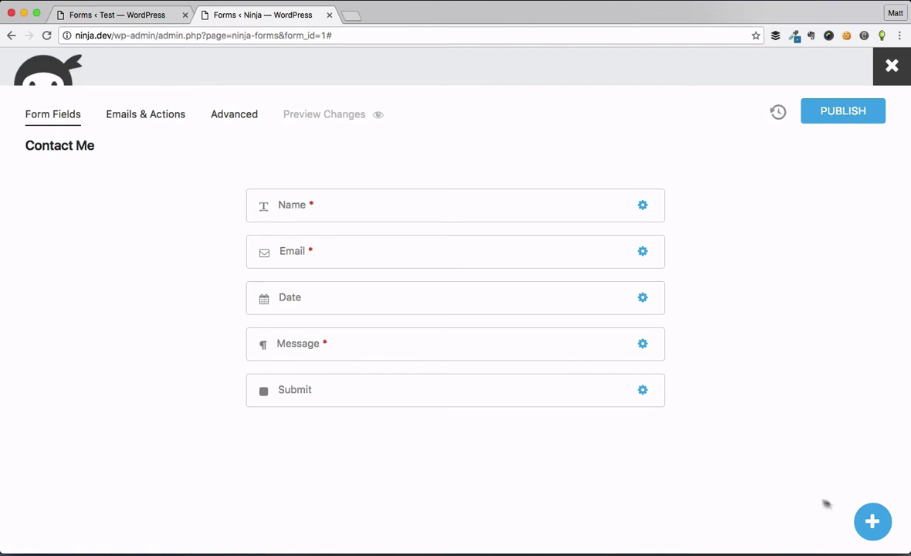
# Search the field types for 'add' and add an Address field to the form.
pyautogui.click(873, 524)
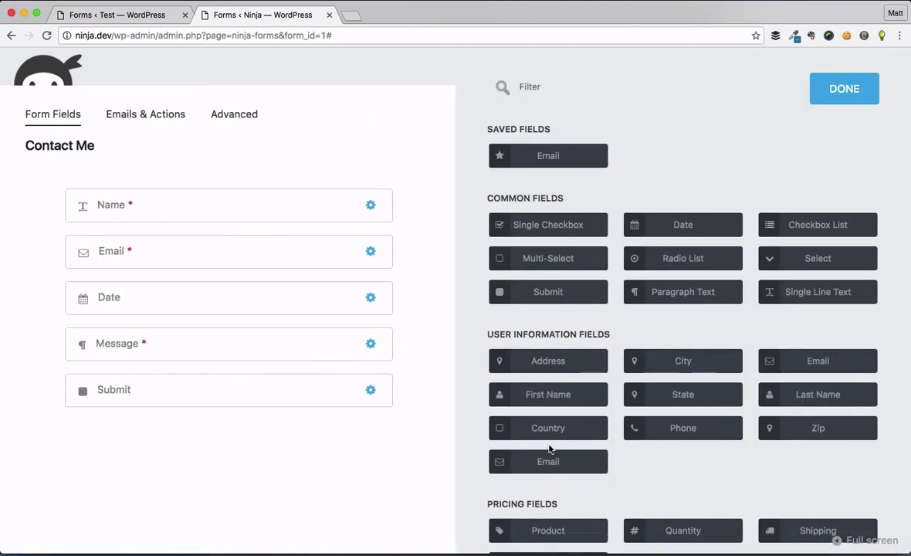
pyautogui.rightClick(550, 361)
pyautogui.click(431, 478)
pyautogui.scroll(-5, 597, 317)
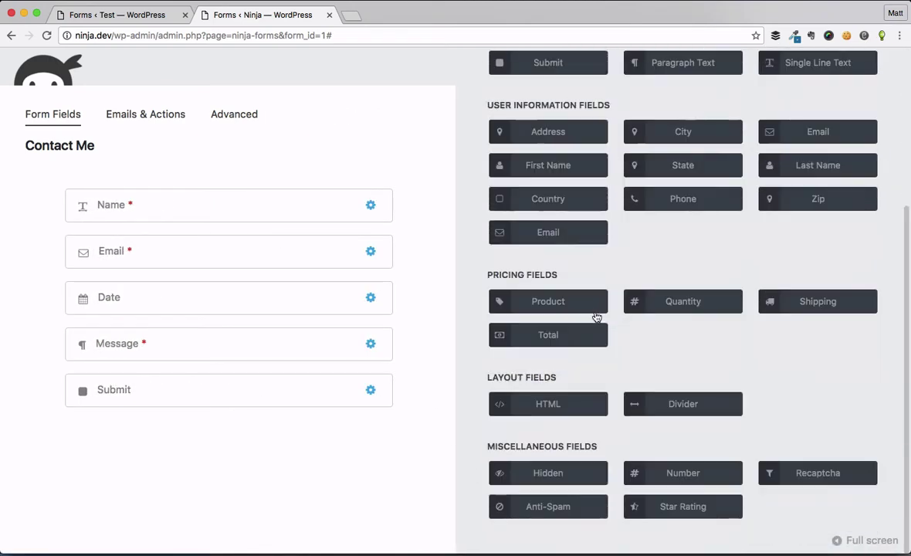
pyautogui.scroll(5, 604, 388)
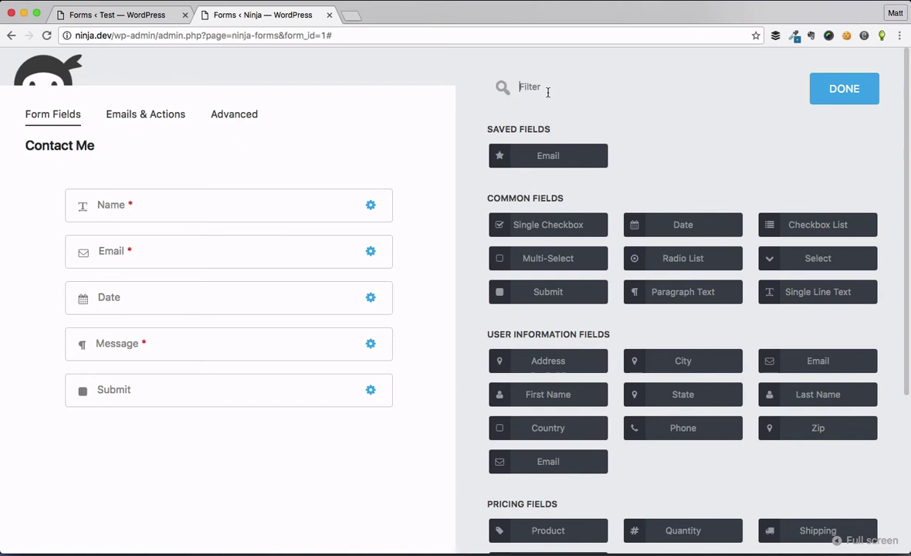
pyautogui.write('add')
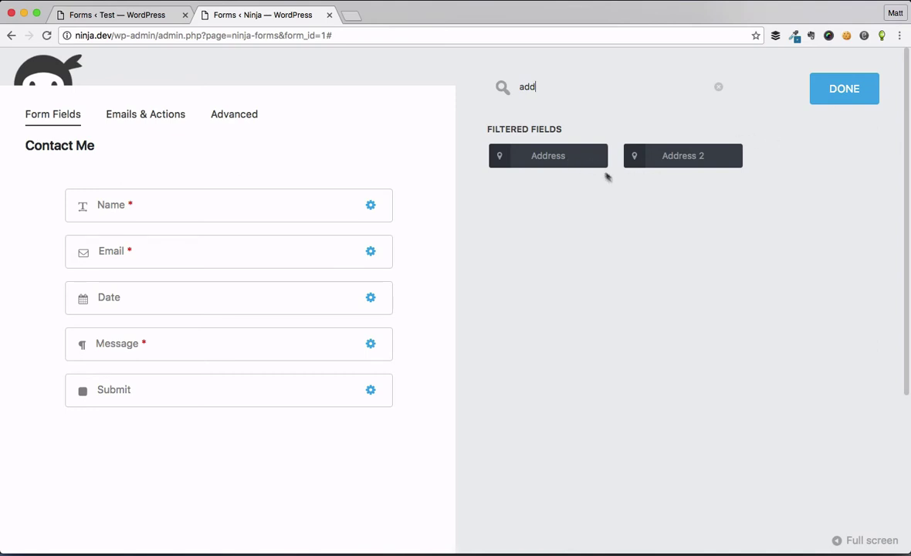
pyautogui.click(536, 156)
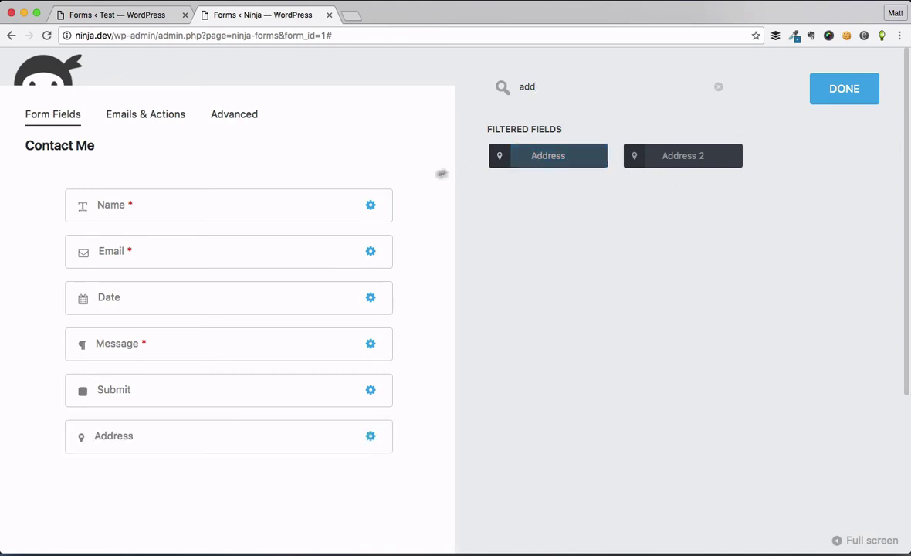
# Move the Address field between Email and Date and review its Restriction options.
pyautogui.moveTo(176, 437); pyautogui.dragTo(185, 276)
pyautogui.moveTo(373, 300)
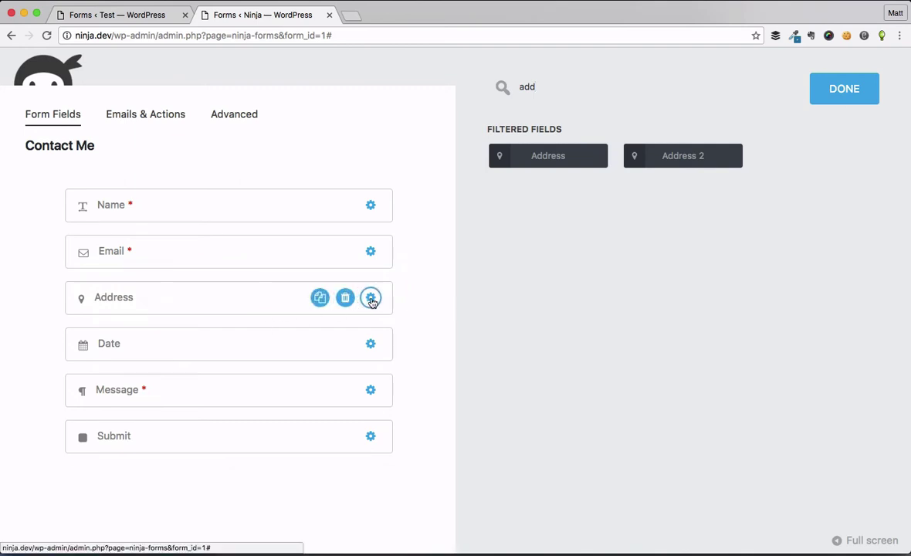
pyautogui.click(371, 299)
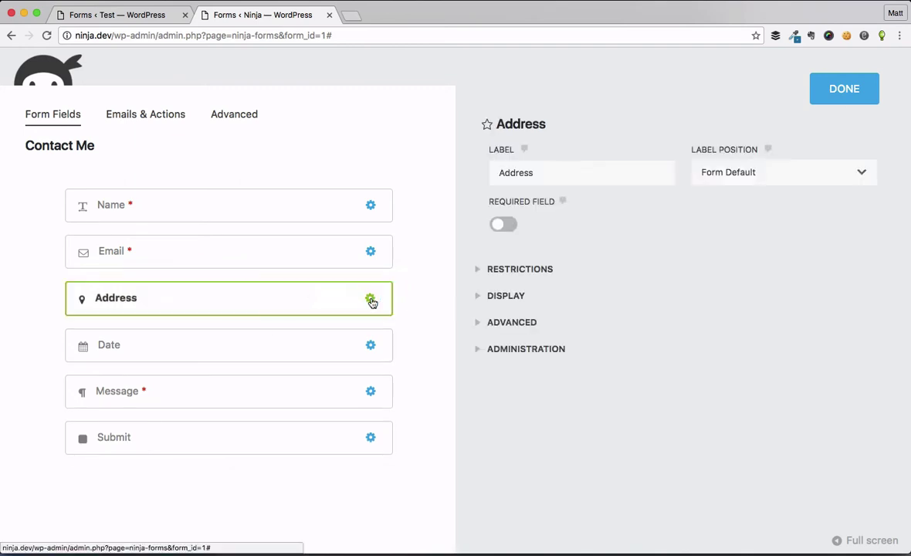
pyautogui.click(511, 270)
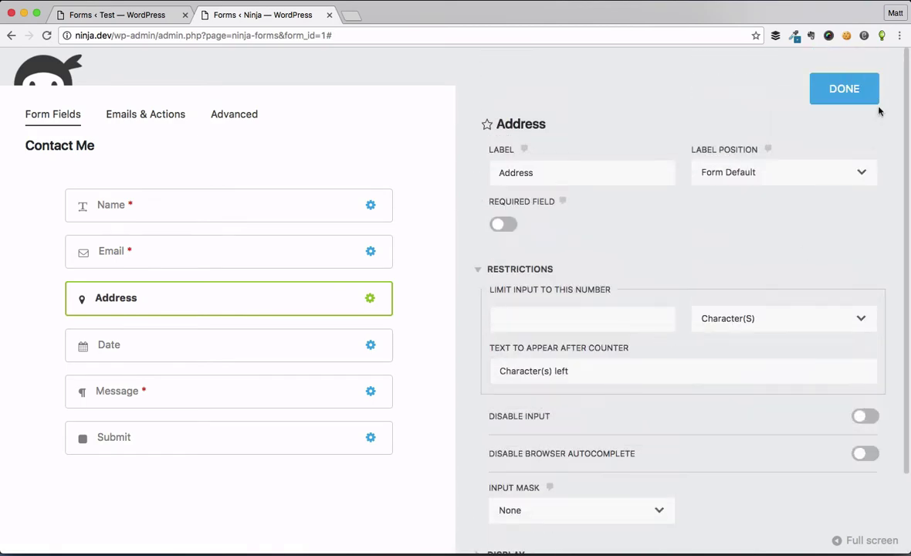
pyautogui.click(847, 89)
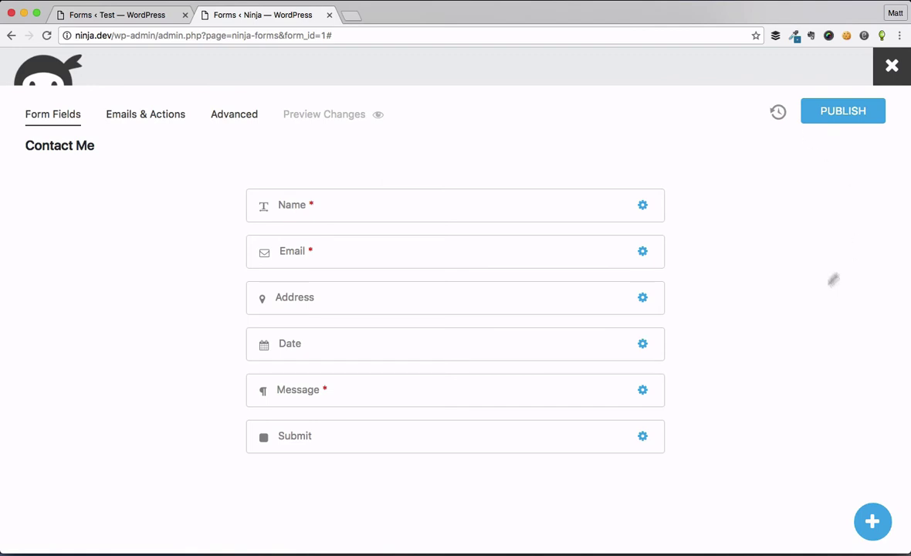
# Under Emails & Actions, start a new action and browse the Installed and Available action tiles.
pyautogui.click(130, 118)
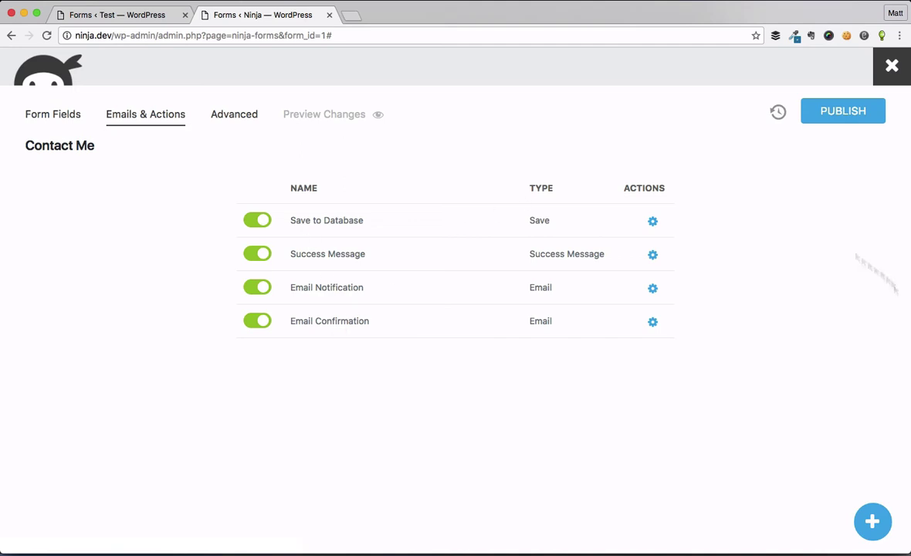
pyautogui.click(859, 533)
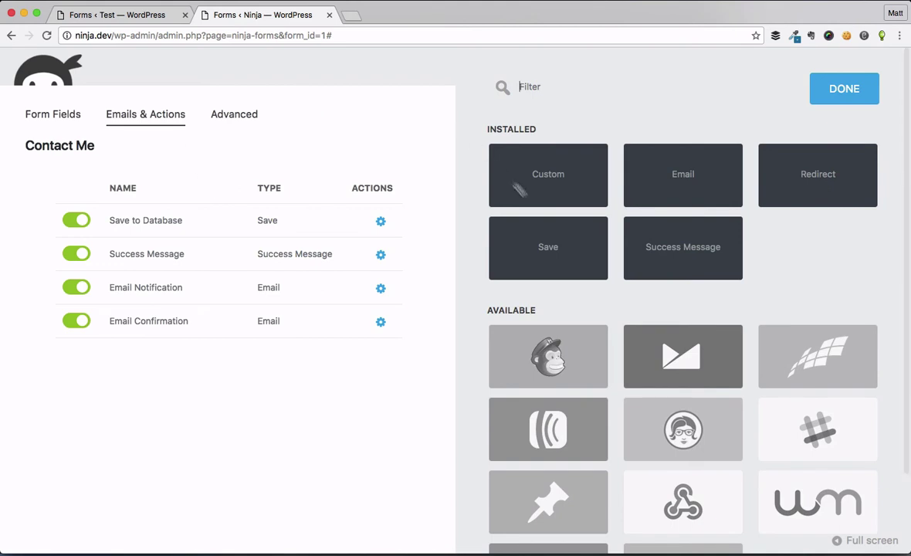
pyautogui.scroll(-2, 578, 333)
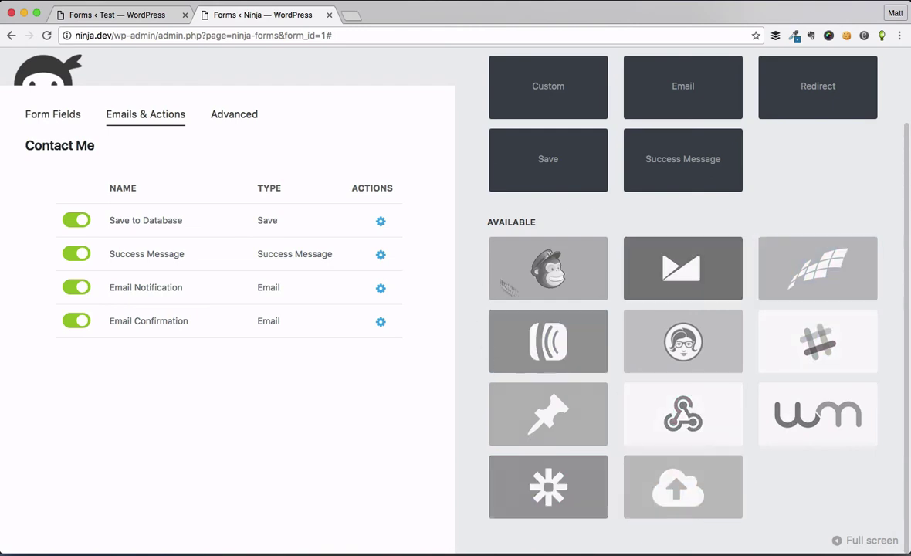
pyautogui.scroll(2, 580, 387)
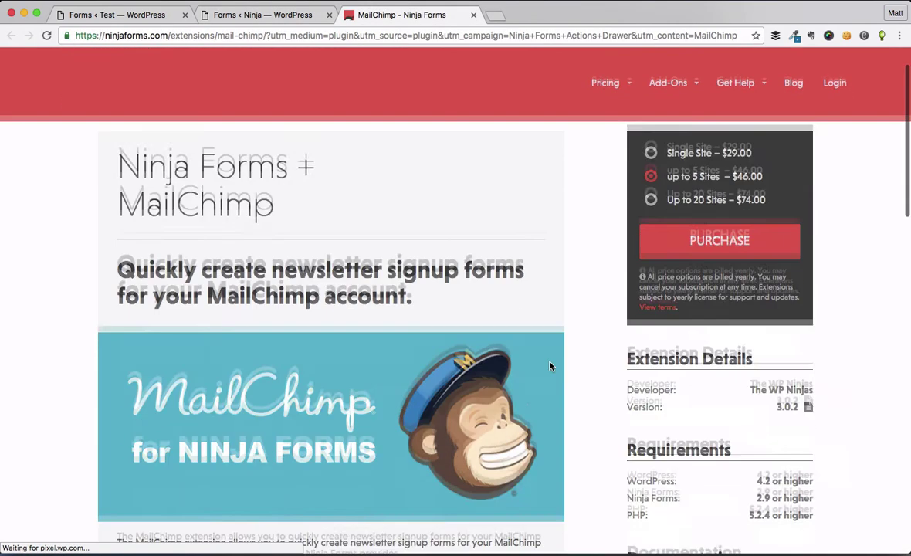
# Scroll the MailChimp extension page back to the top to view its pricing options.
pyautogui.scroll(4, 346, 311)
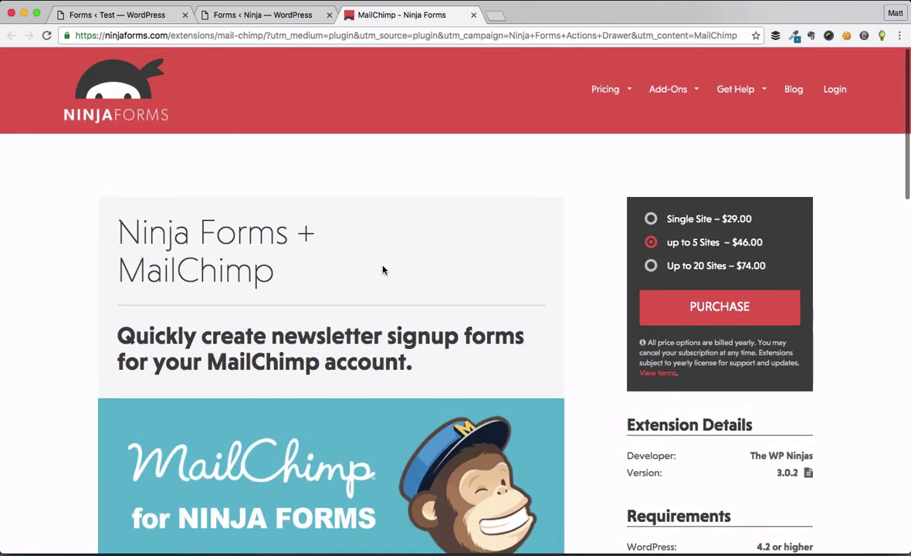
pyautogui.click(719, 307)
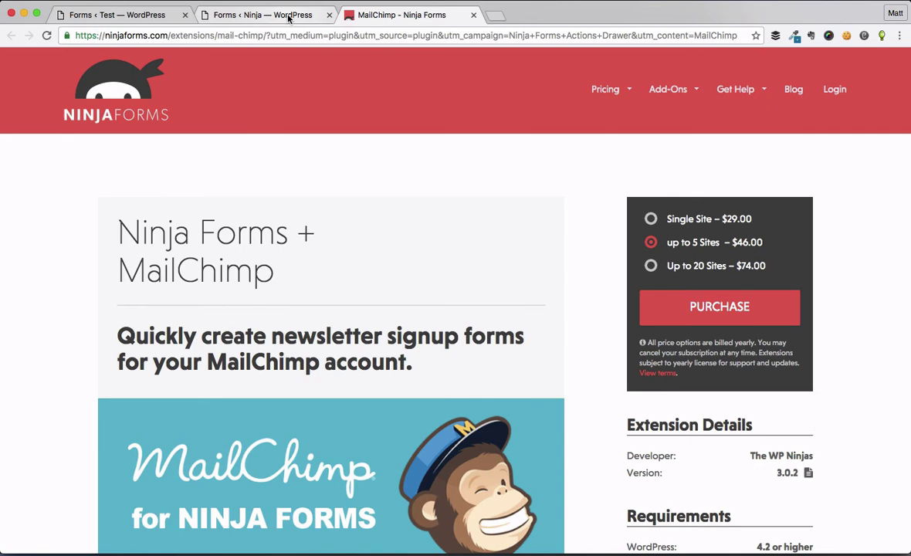
# Back in the form builder, add a new Email action from the Installed tiles.
pyautogui.click(288, 17)
pyautogui.scroll(-3, 541, 410)
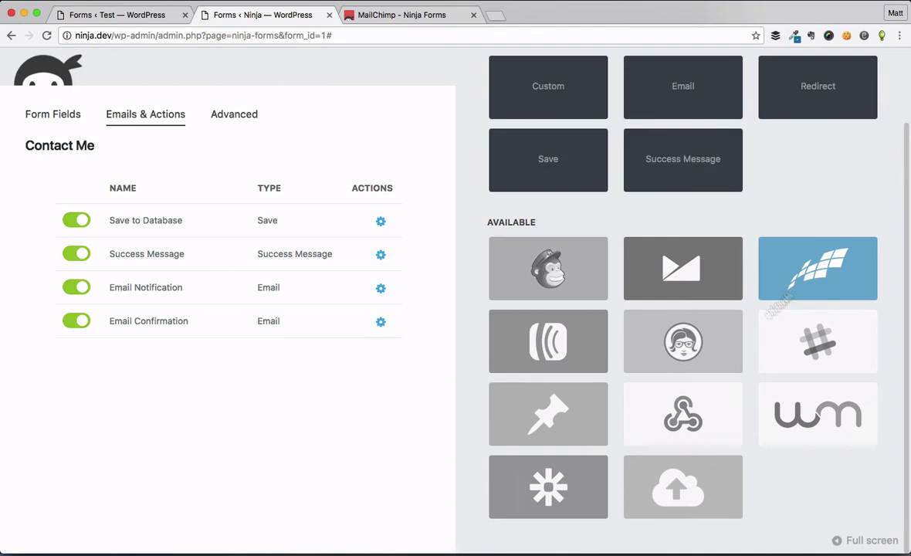
pyautogui.scroll(2, 643, 404)
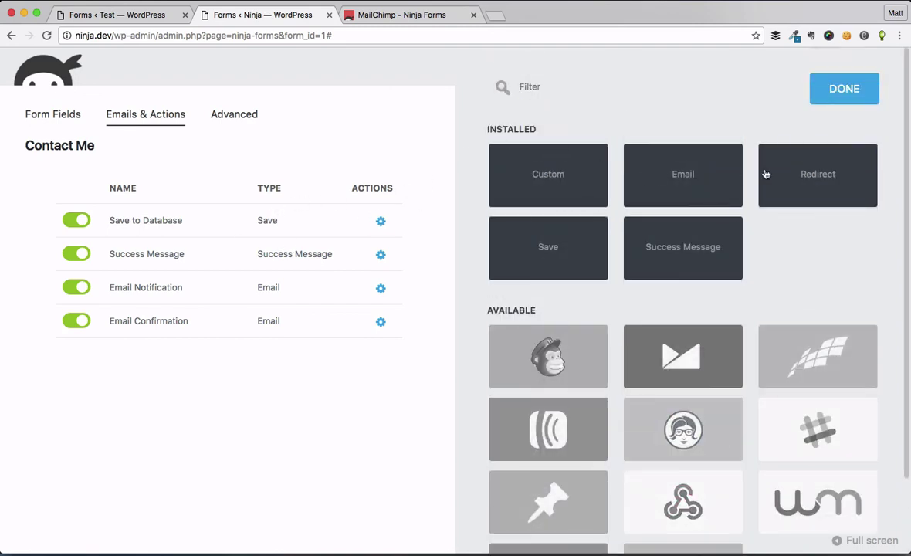
pyautogui.click(693, 186)
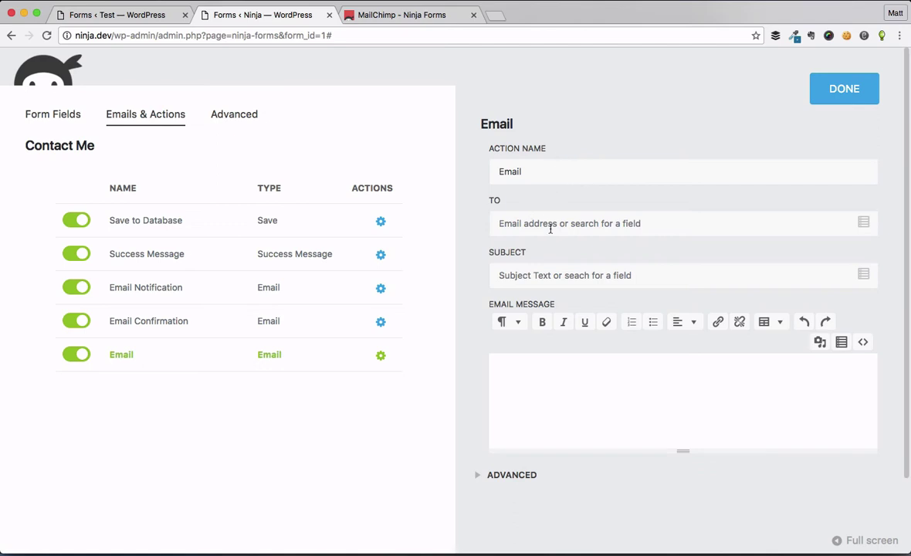
# Inspect the new Email action's subject, message and Advanced options, leaving Format as HTML.
pyautogui.click(556, 272)
pyautogui.click(547, 360)
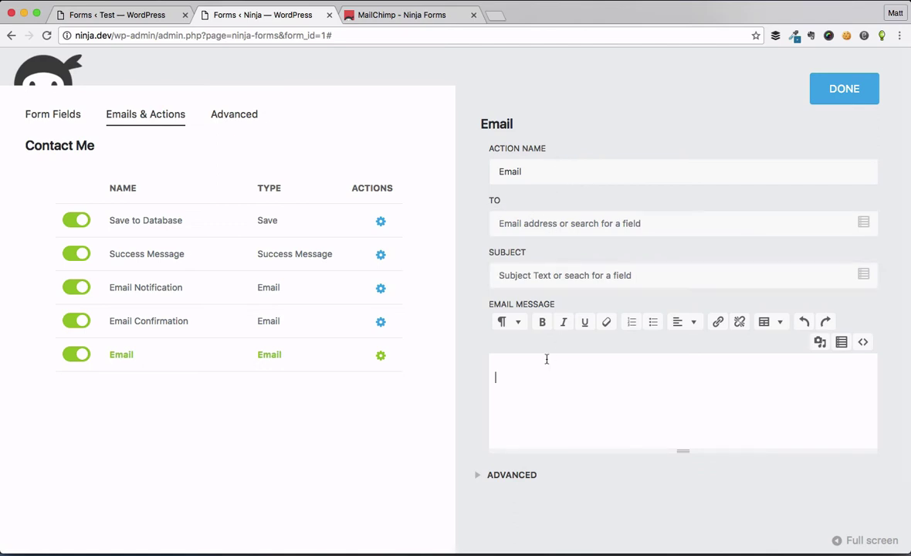
pyautogui.click(476, 475)
pyautogui.scroll(-2, 619, 400)
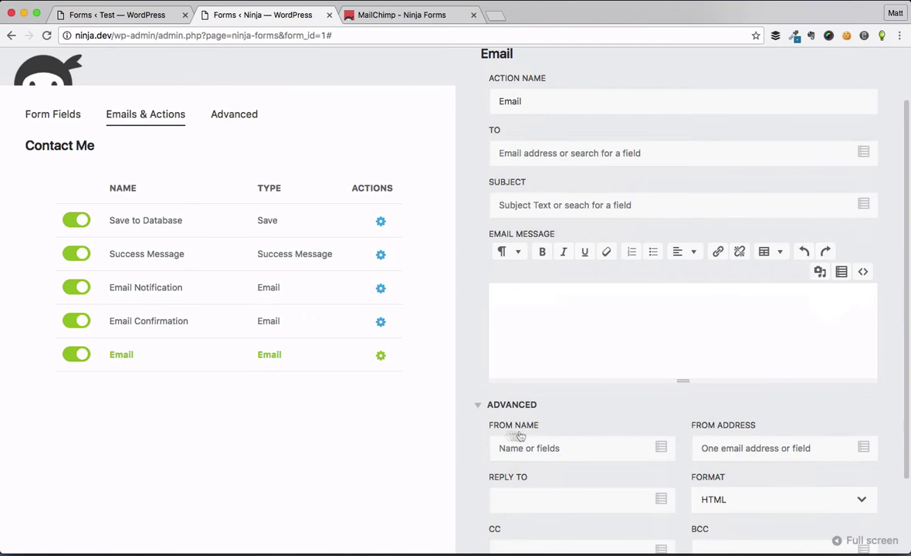
pyautogui.scroll(-3, 633, 401)
pyautogui.click(767, 400)
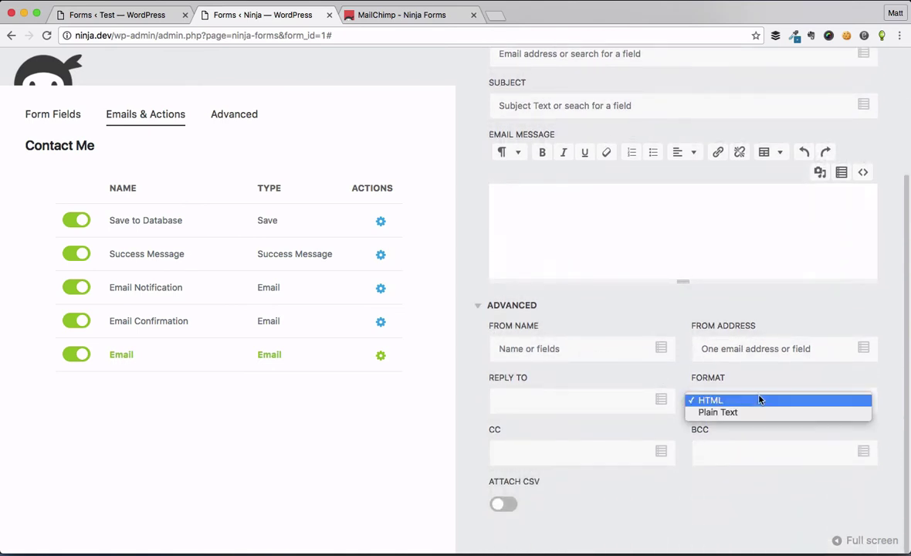
pyautogui.click(525, 322)
pyautogui.click(509, 306)
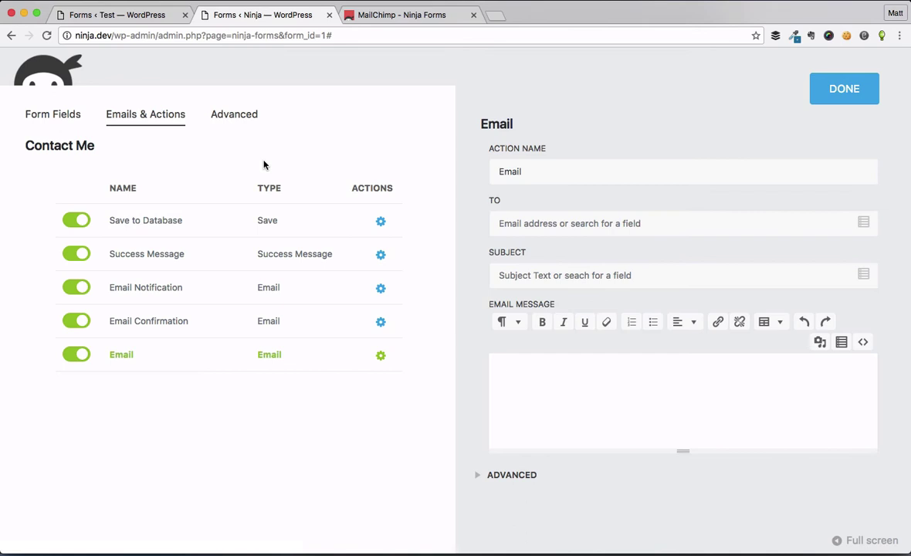
# Reveal Default Label Position (Above Element) under Advanced > Display Settings, also glancing at Restrictions.
pyautogui.click(216, 114)
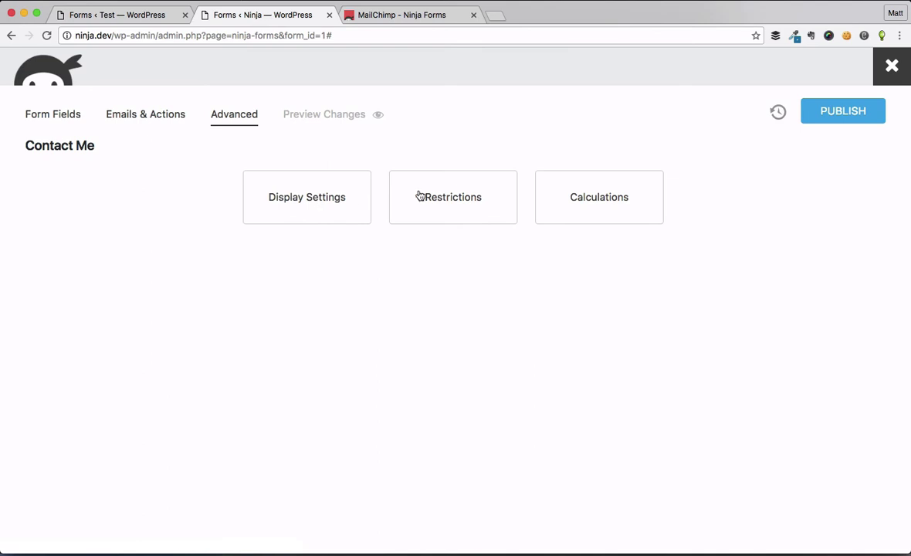
pyautogui.click(317, 197)
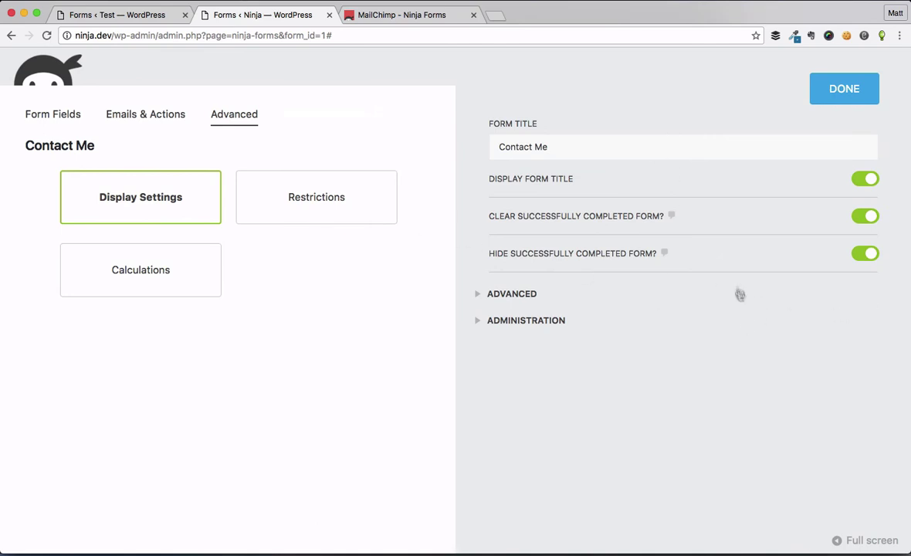
pyautogui.click(512, 297)
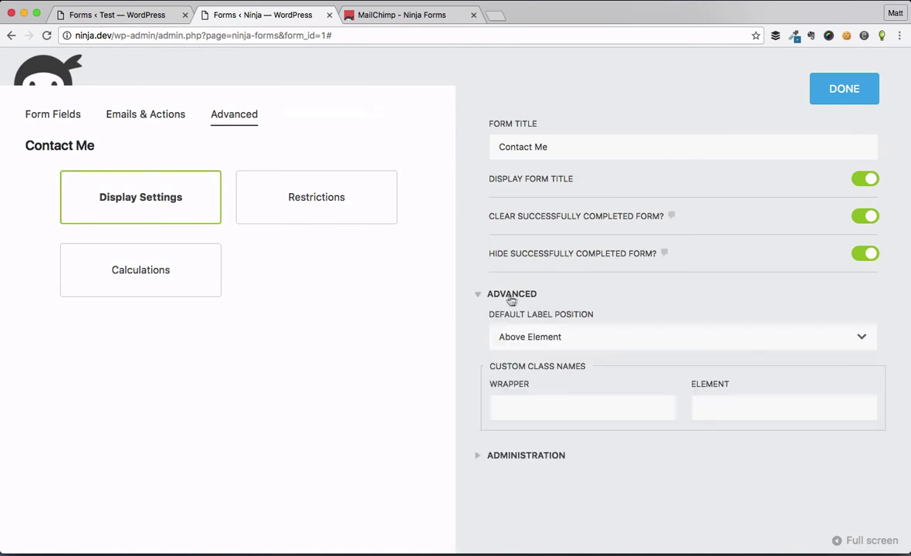
pyautogui.click(305, 205)
pyautogui.click(173, 207)
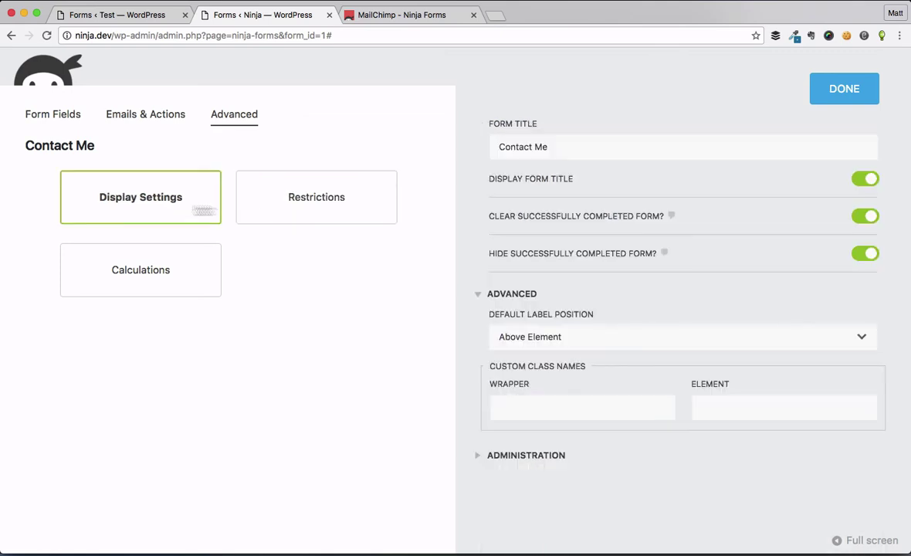
pyautogui.click(305, 212)
# Switch among Form Fields, Emails & Actions and Advanced tabs, ending on Emails & Actions.
pyautogui.click(148, 115)
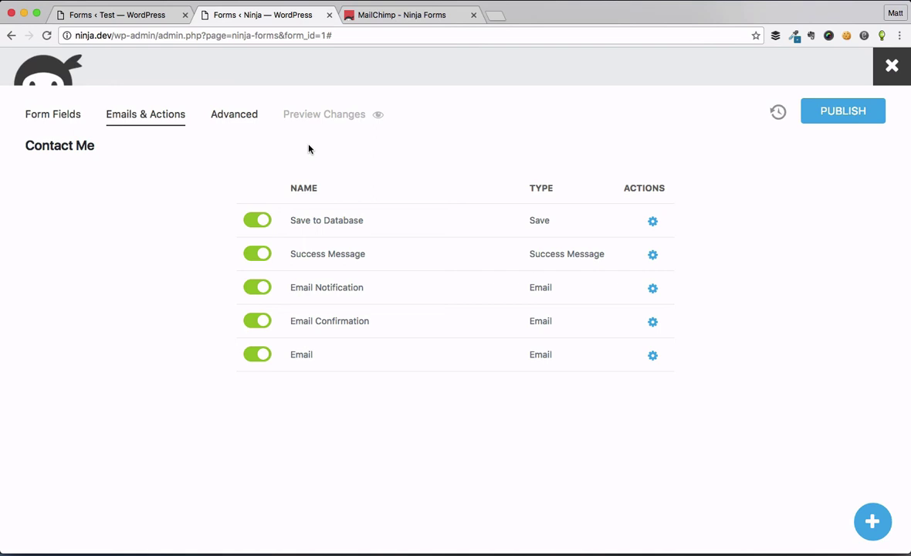
pyautogui.click(238, 119)
pyautogui.click(151, 118)
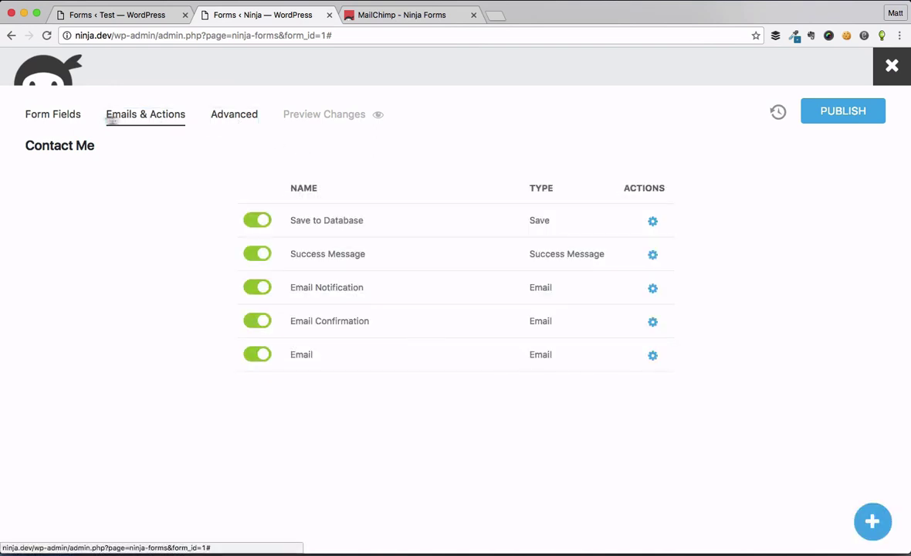
pyautogui.click(72, 115)
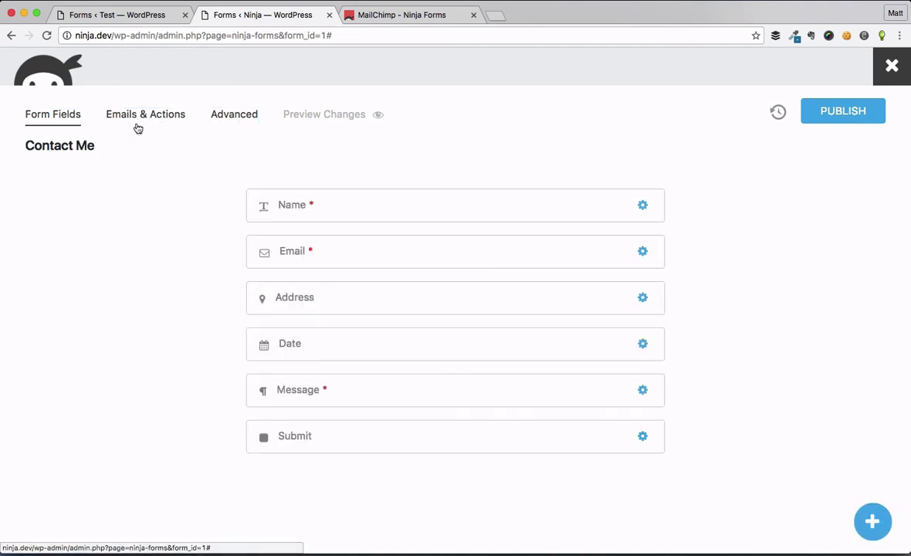
pyautogui.click(132, 121)
pyautogui.click(221, 118)
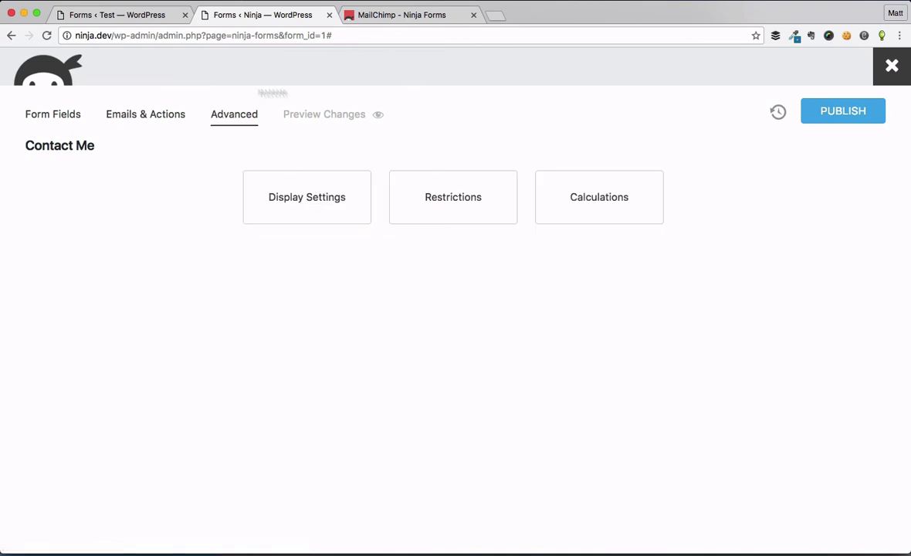
pyautogui.click(114, 115)
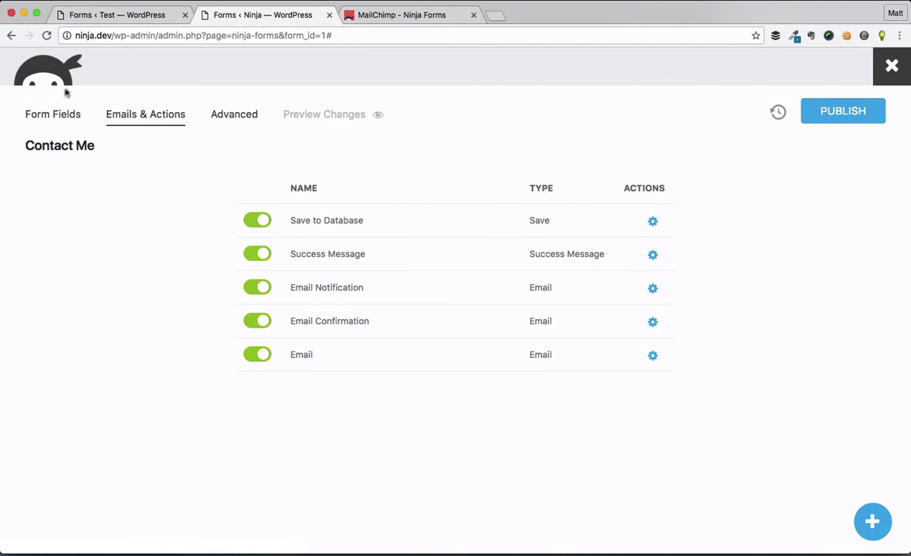
pyautogui.click(234, 116)
pyautogui.click(160, 114)
pyautogui.click(60, 116)
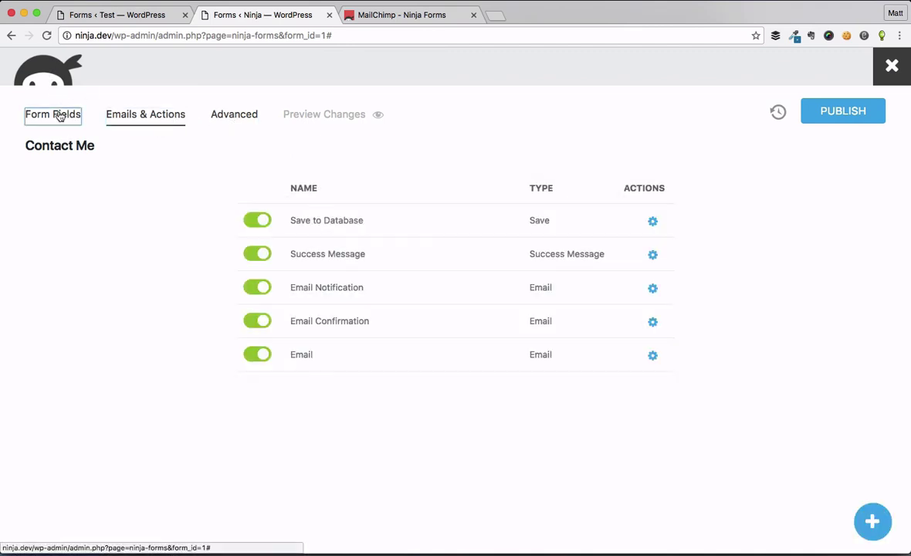
pyautogui.click(136, 117)
pyautogui.click(217, 116)
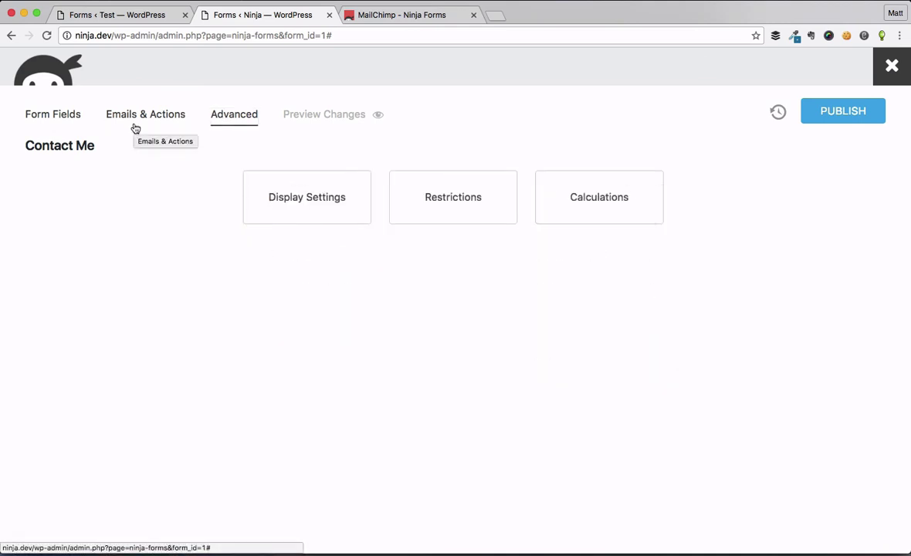
pyautogui.click(143, 109)
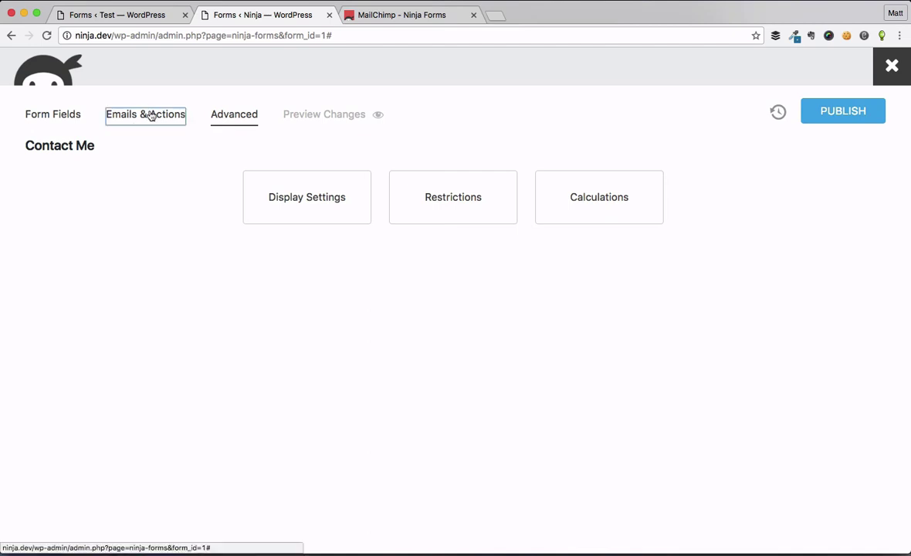
pyautogui.click(230, 117)
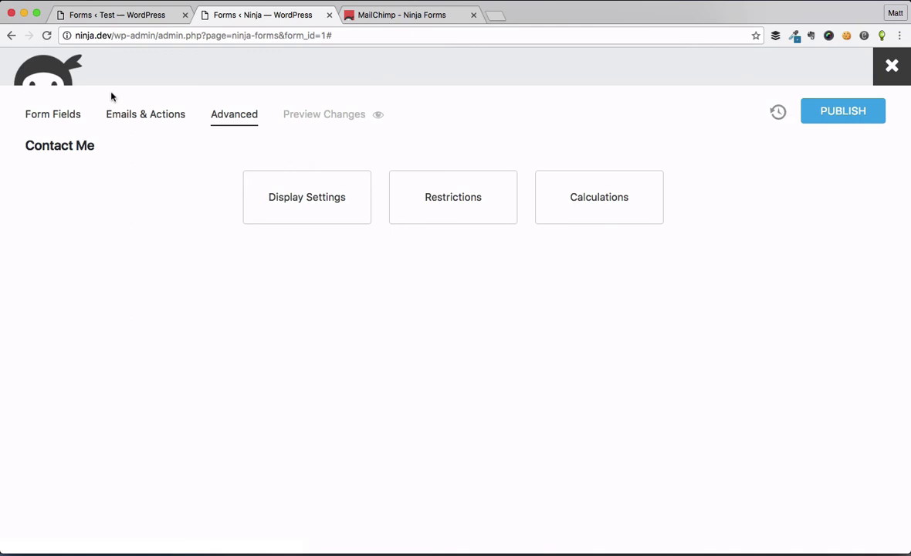
pyautogui.click(145, 114)
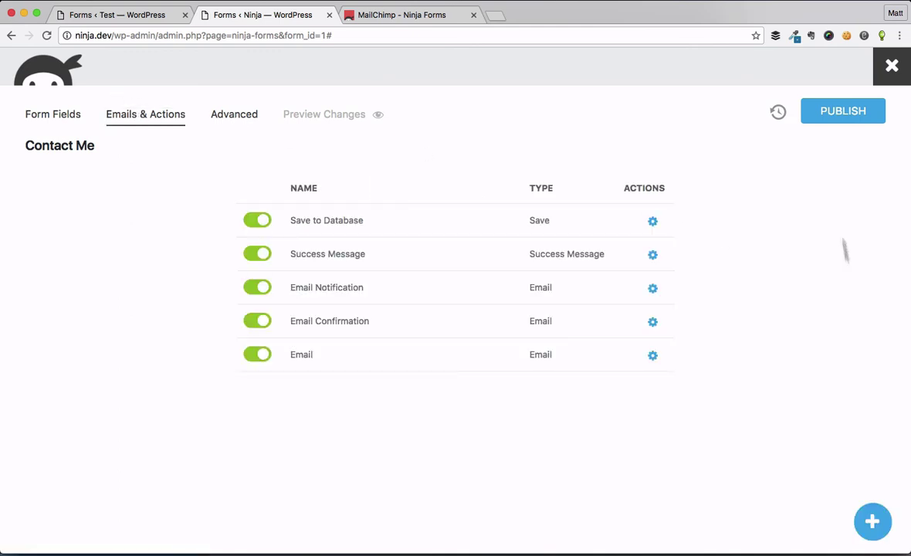
# Publish the Contact Me form and scroll through its front-end preview.
pyautogui.click(848, 119)
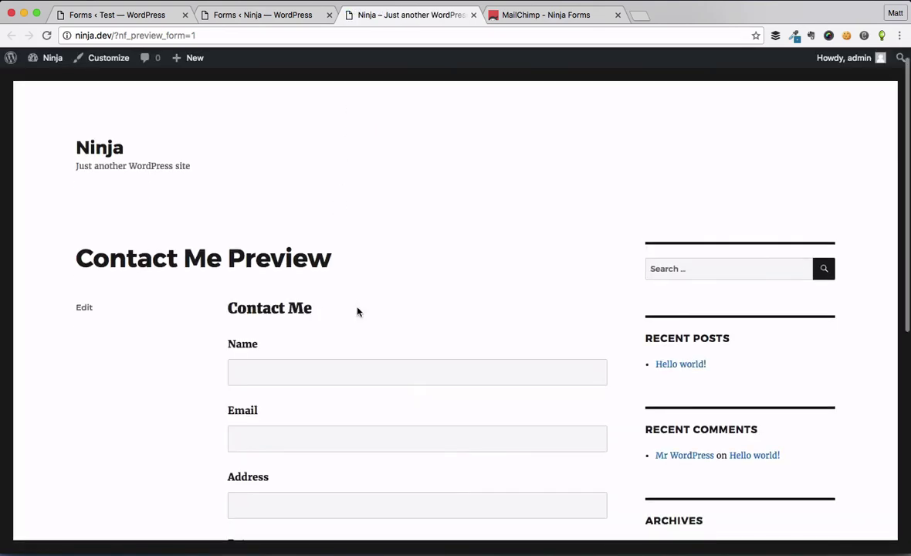
pyautogui.scroll(-3, 316, 248)
pyautogui.scroll(-5, 316, 249)
pyautogui.scroll(5, 327, 342)
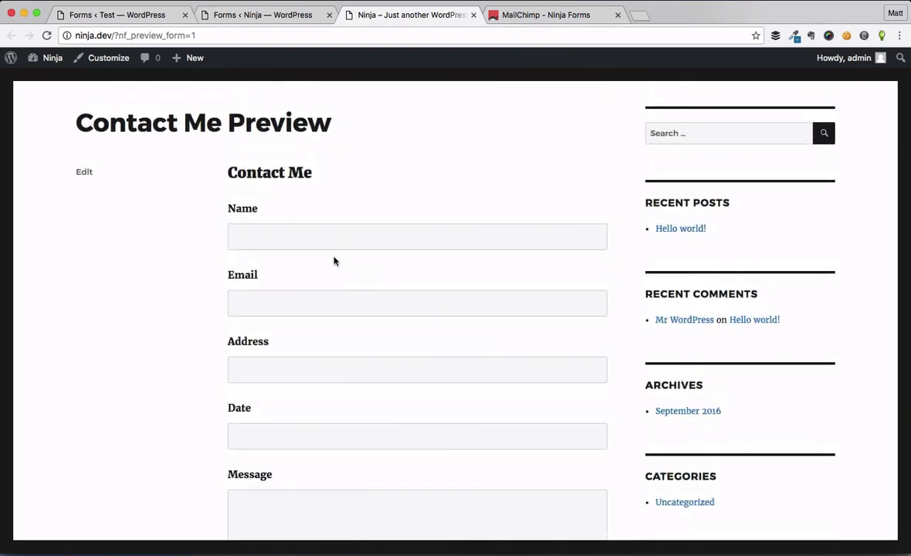
pyautogui.scroll(-3, 333, 258)
# Click through Message, Address, Email and Name, triggering 'This is a required field.' warnings.
pyautogui.click(317, 404)
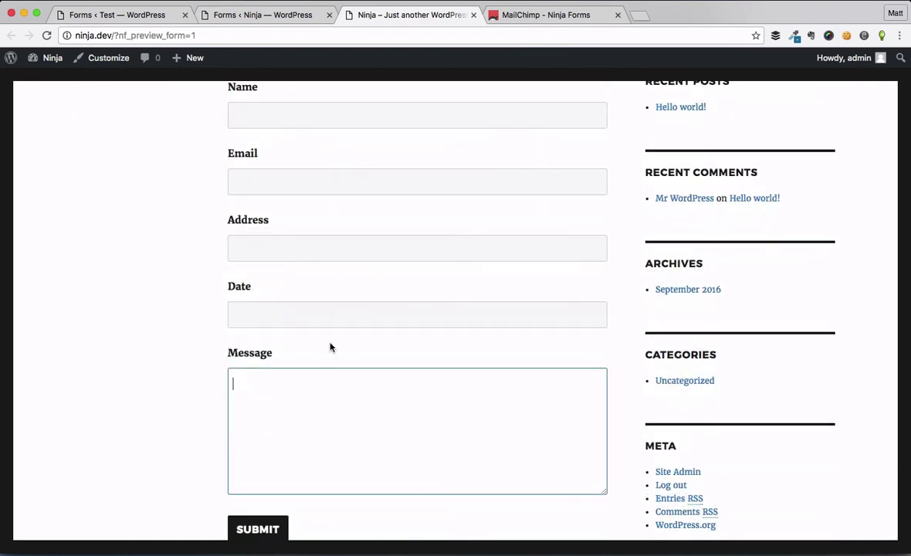
pyautogui.click(334, 340)
pyautogui.click(356, 258)
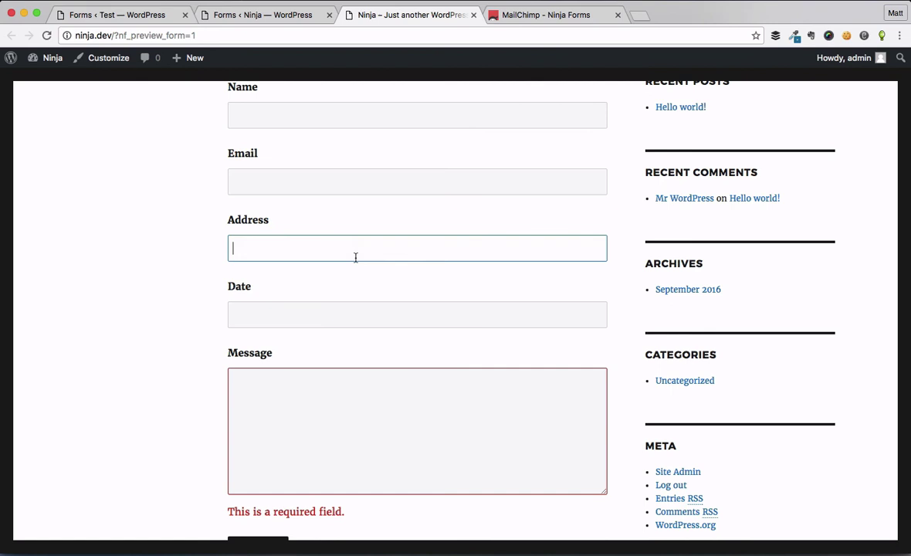
pyautogui.click(378, 180)
pyautogui.scroll(3, 376, 163)
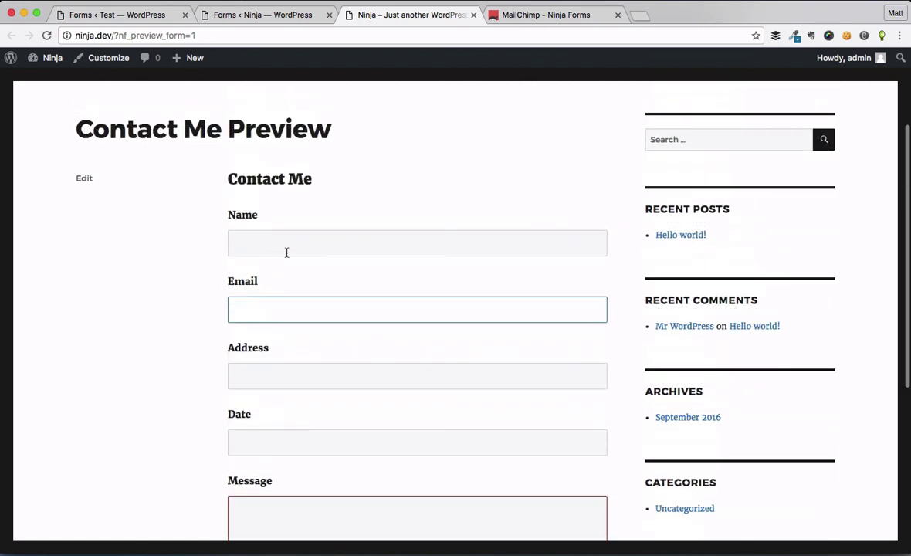
pyautogui.click(287, 253)
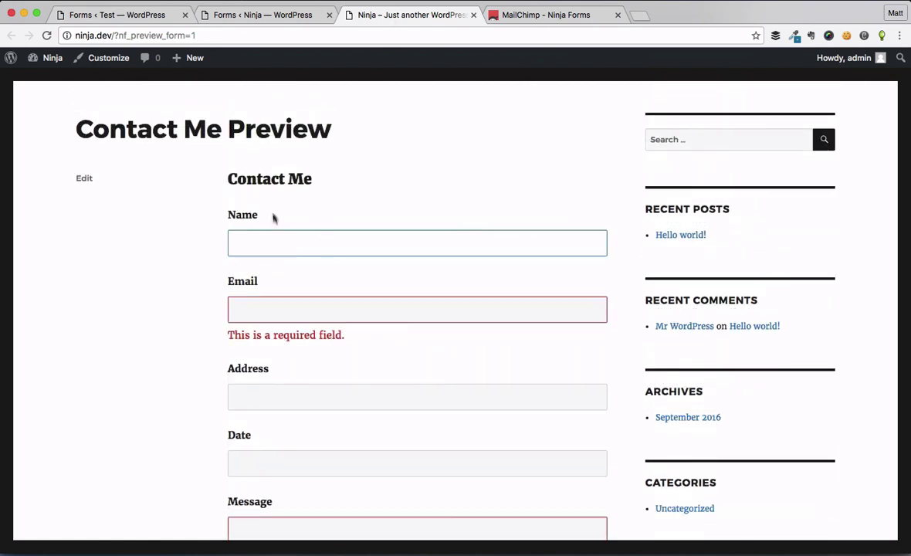
# Set the Name field's Label Position to Below Element and publish the form.
pyautogui.click(269, 14)
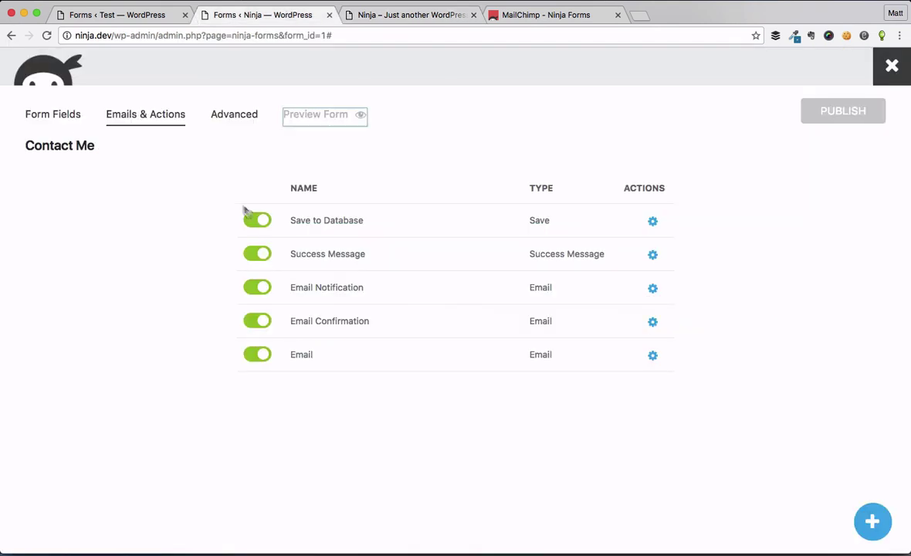
pyautogui.click(59, 118)
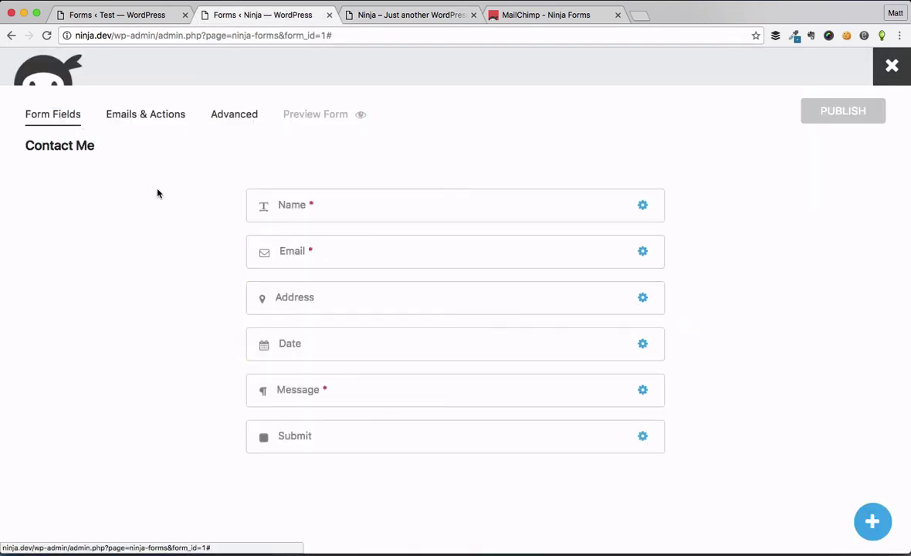
pyautogui.click(390, 217)
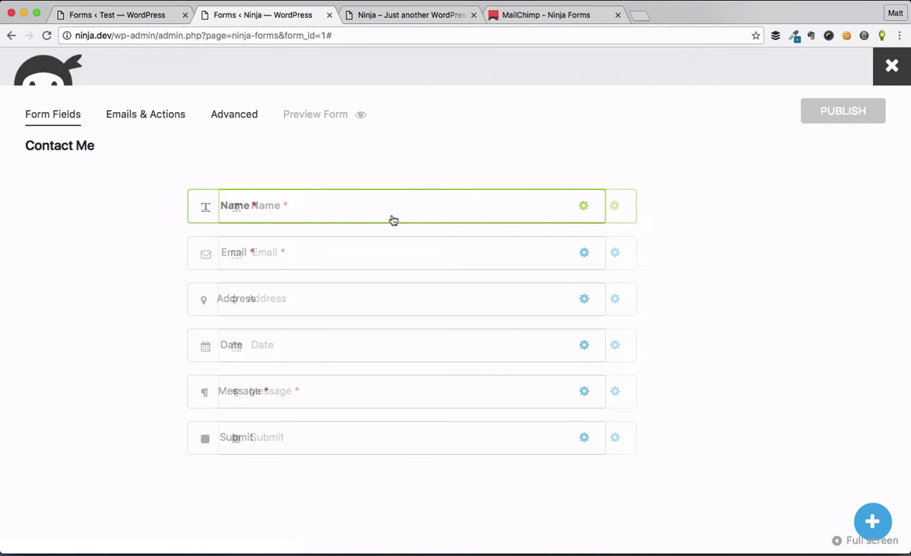
pyautogui.click(761, 172)
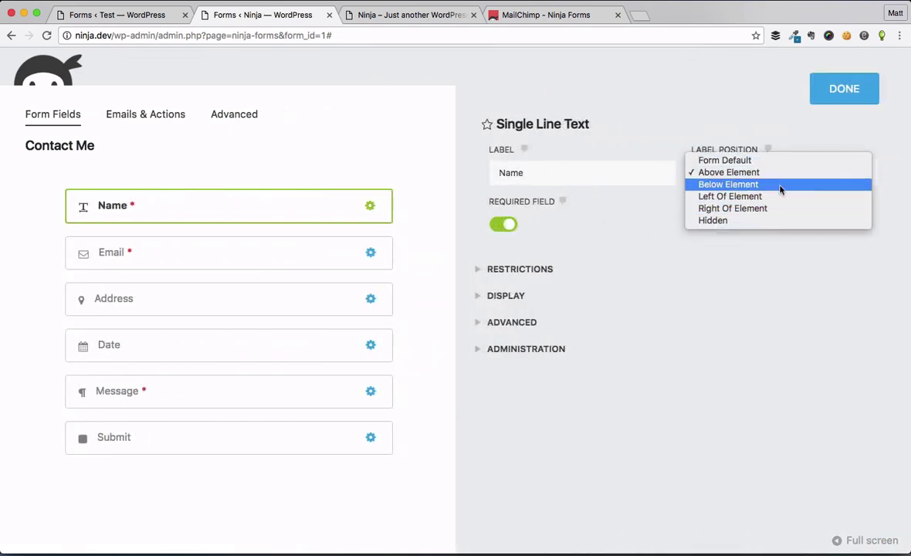
pyautogui.click(777, 185)
pyautogui.click(844, 97)
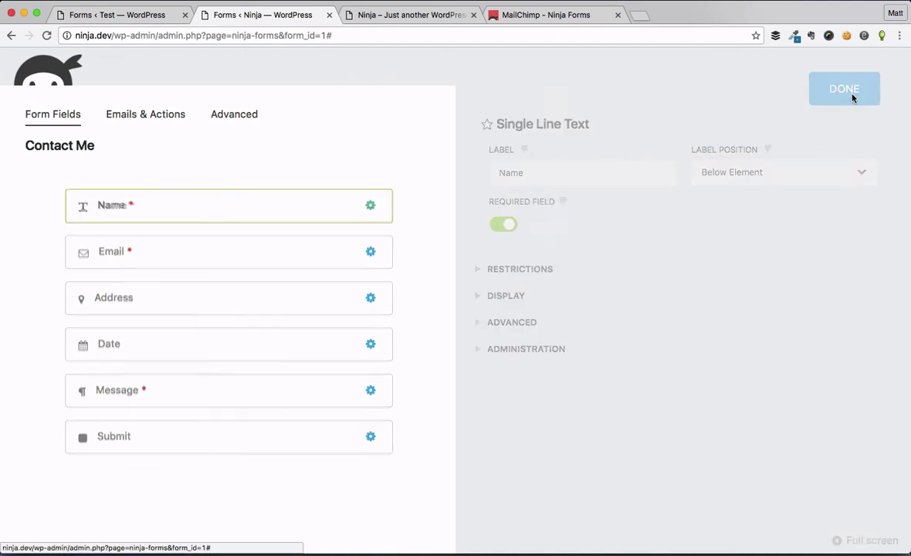
pyautogui.click(831, 121)
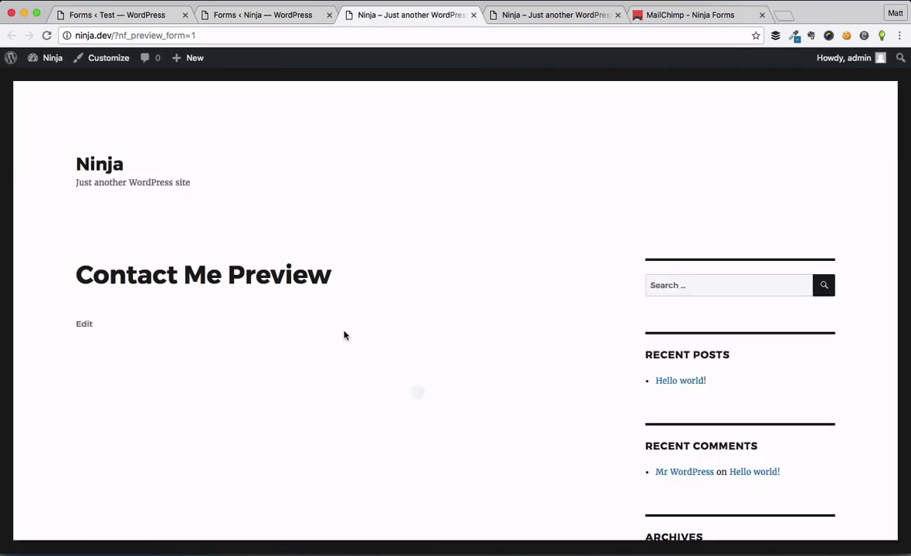
# Scroll the preview to confirm the Name label sits below its box, then return to the builder.
pyautogui.scroll(-2, 262, 321)
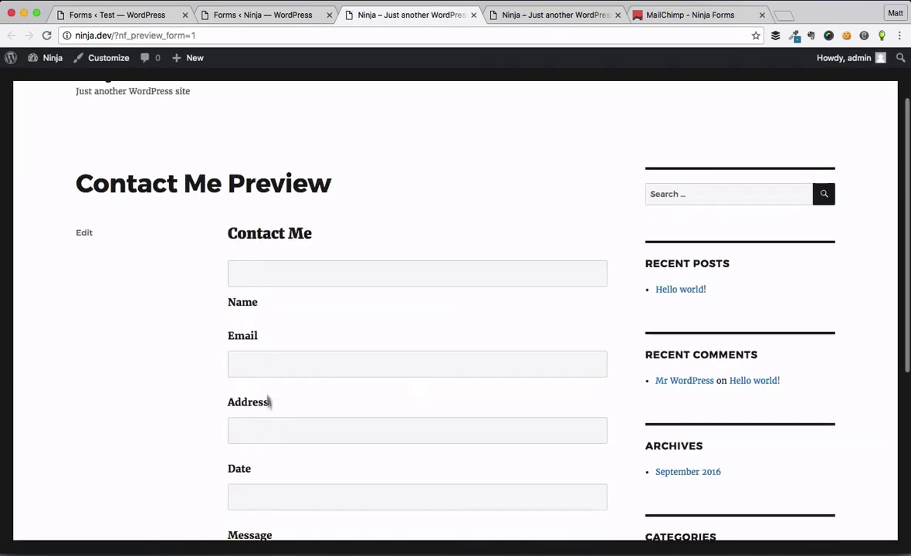
pyautogui.scroll(-4, 267, 409)
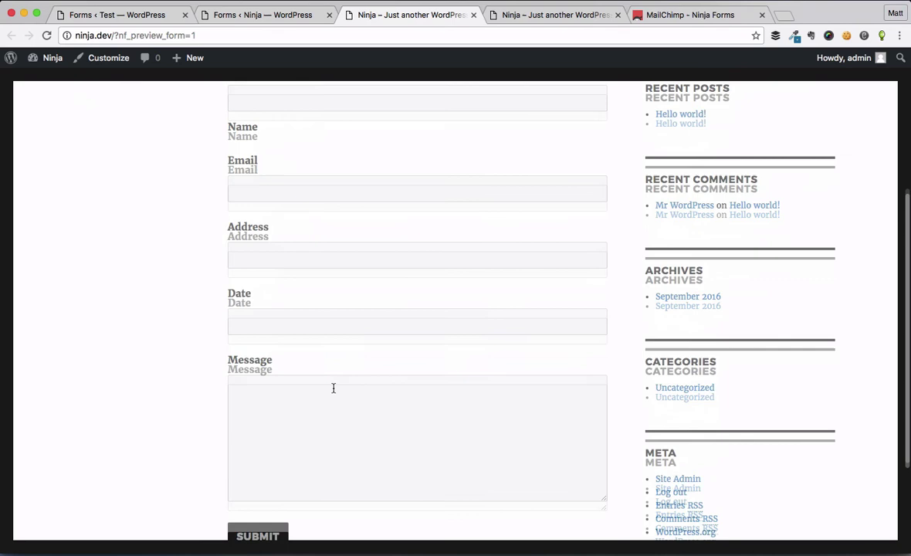
pyautogui.scroll(10, 334, 386)
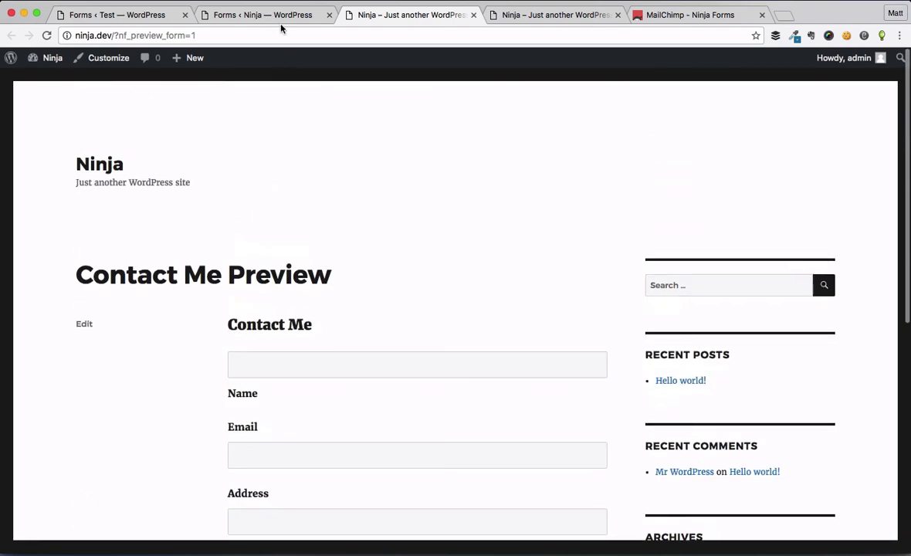
pyautogui.click(244, 13)
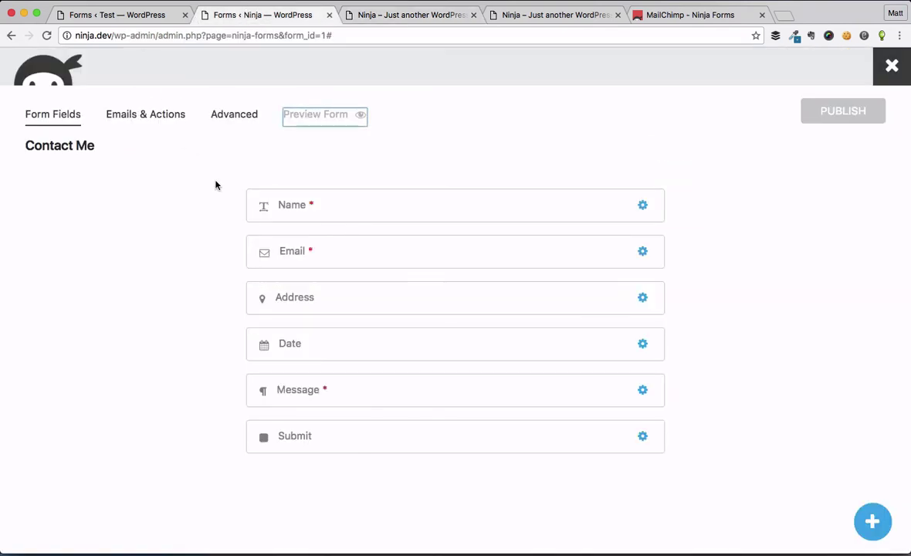
# Glance at the Emails & Actions and Advanced tabs, then close the builder.
pyautogui.click(367, 162)
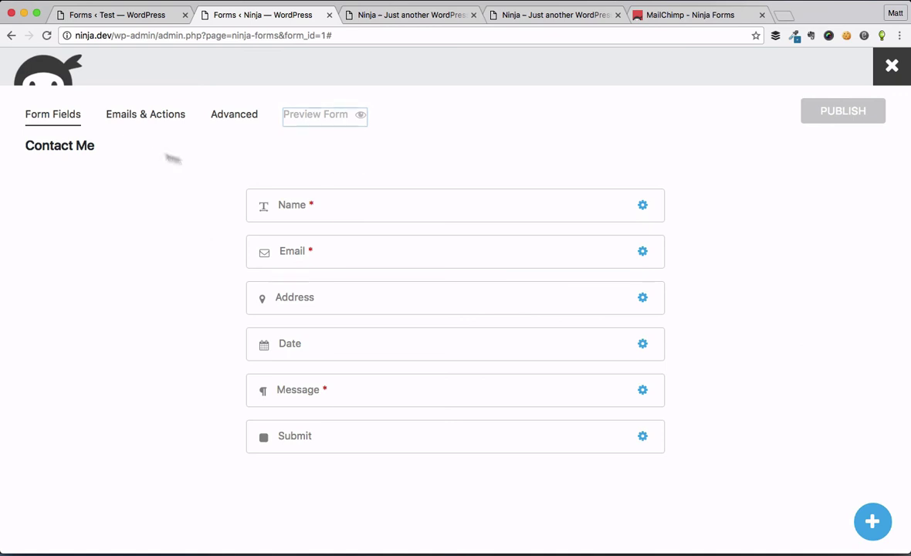
pyautogui.click(246, 125)
pyautogui.click(133, 122)
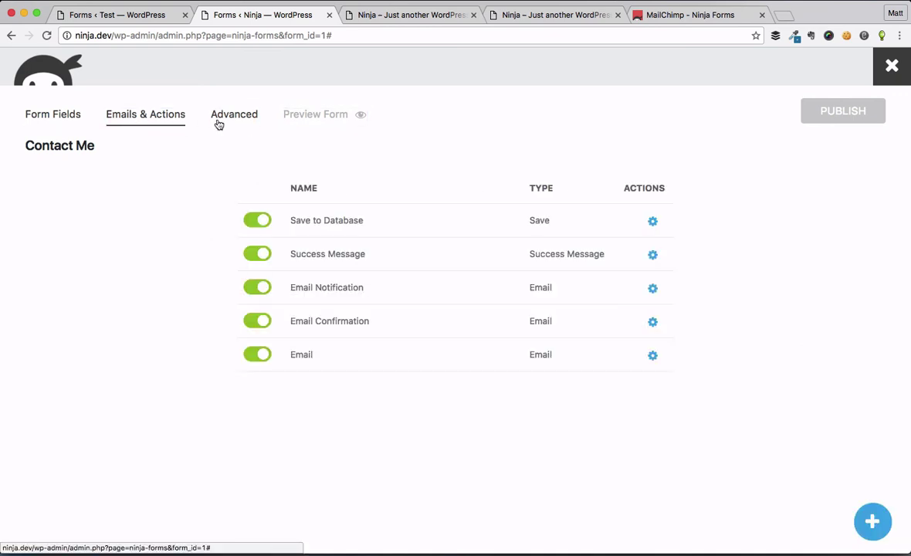
pyautogui.click(219, 124)
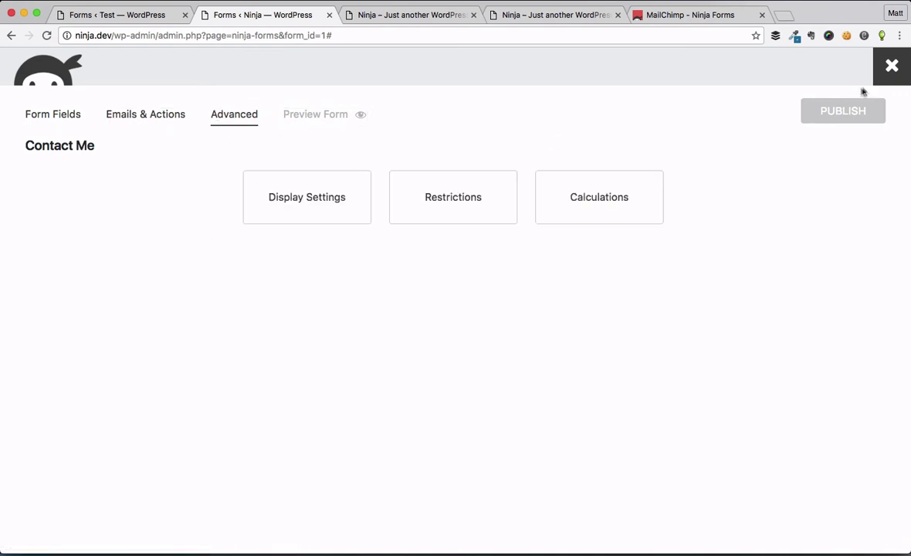
pyautogui.click(896, 70)
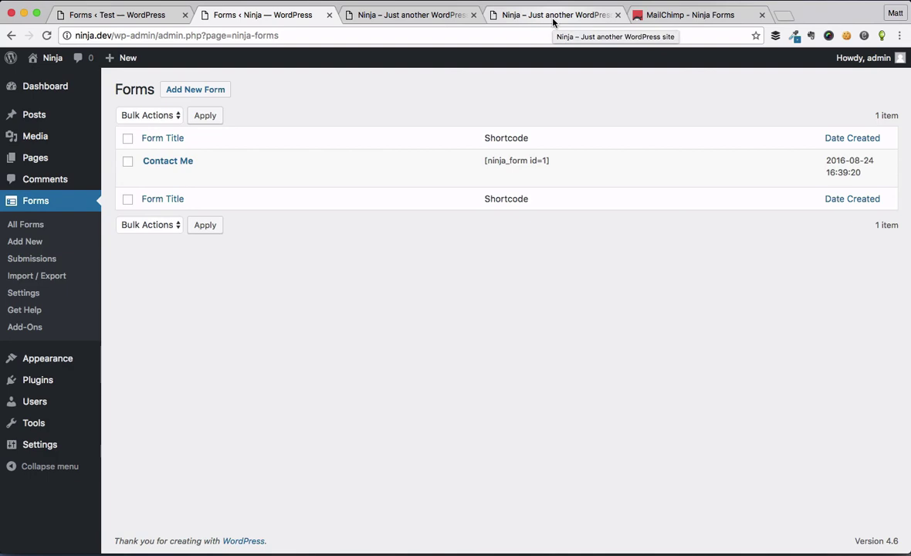
# From the MailChimp extension page, follow the Ninja Forms logo and scroll the homepage.
pyautogui.click(684, 15)
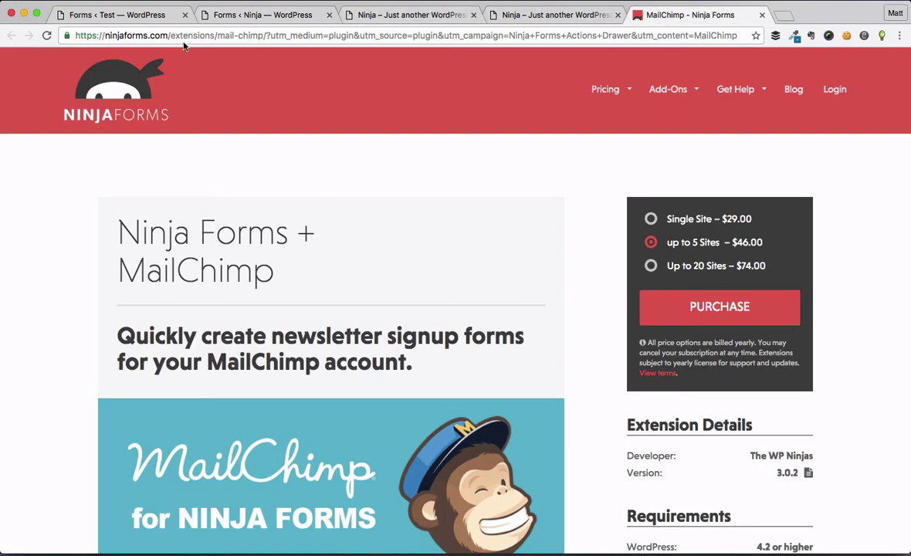
pyautogui.click(139, 91)
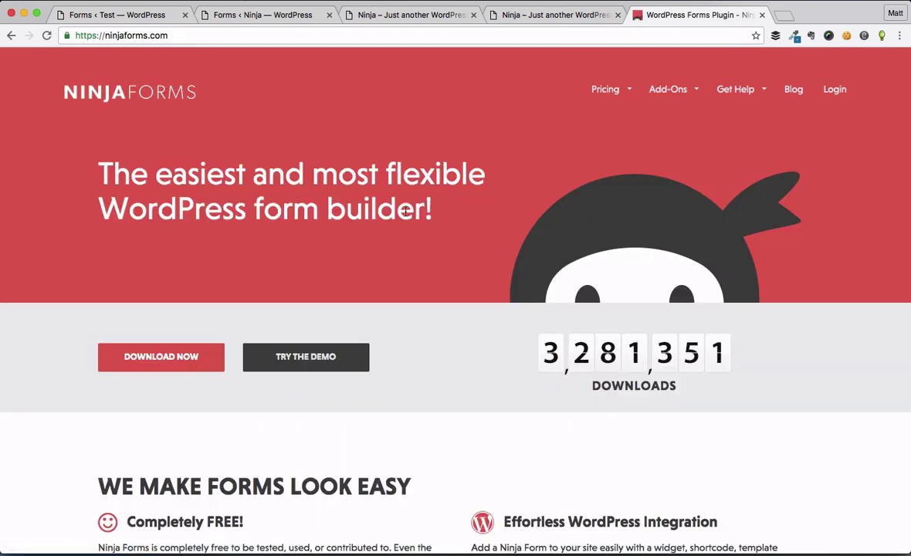
pyautogui.scroll(-15, 449, 351)
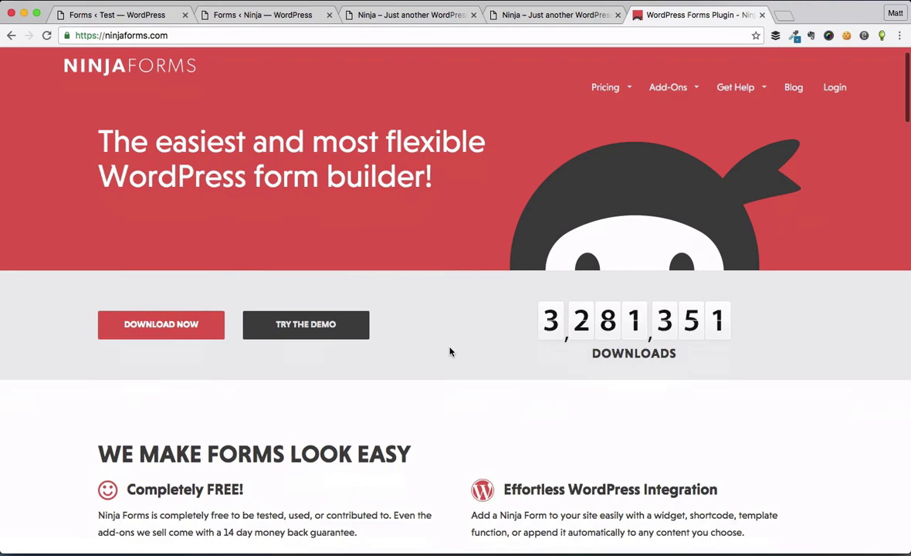
pyautogui.scroll(14, 450, 352)
pyautogui.scroll(2, 451, 352)
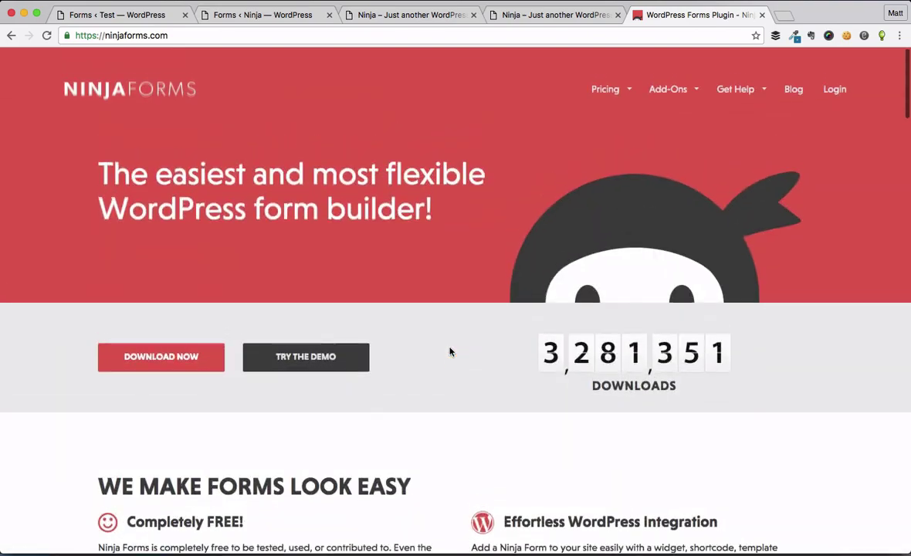